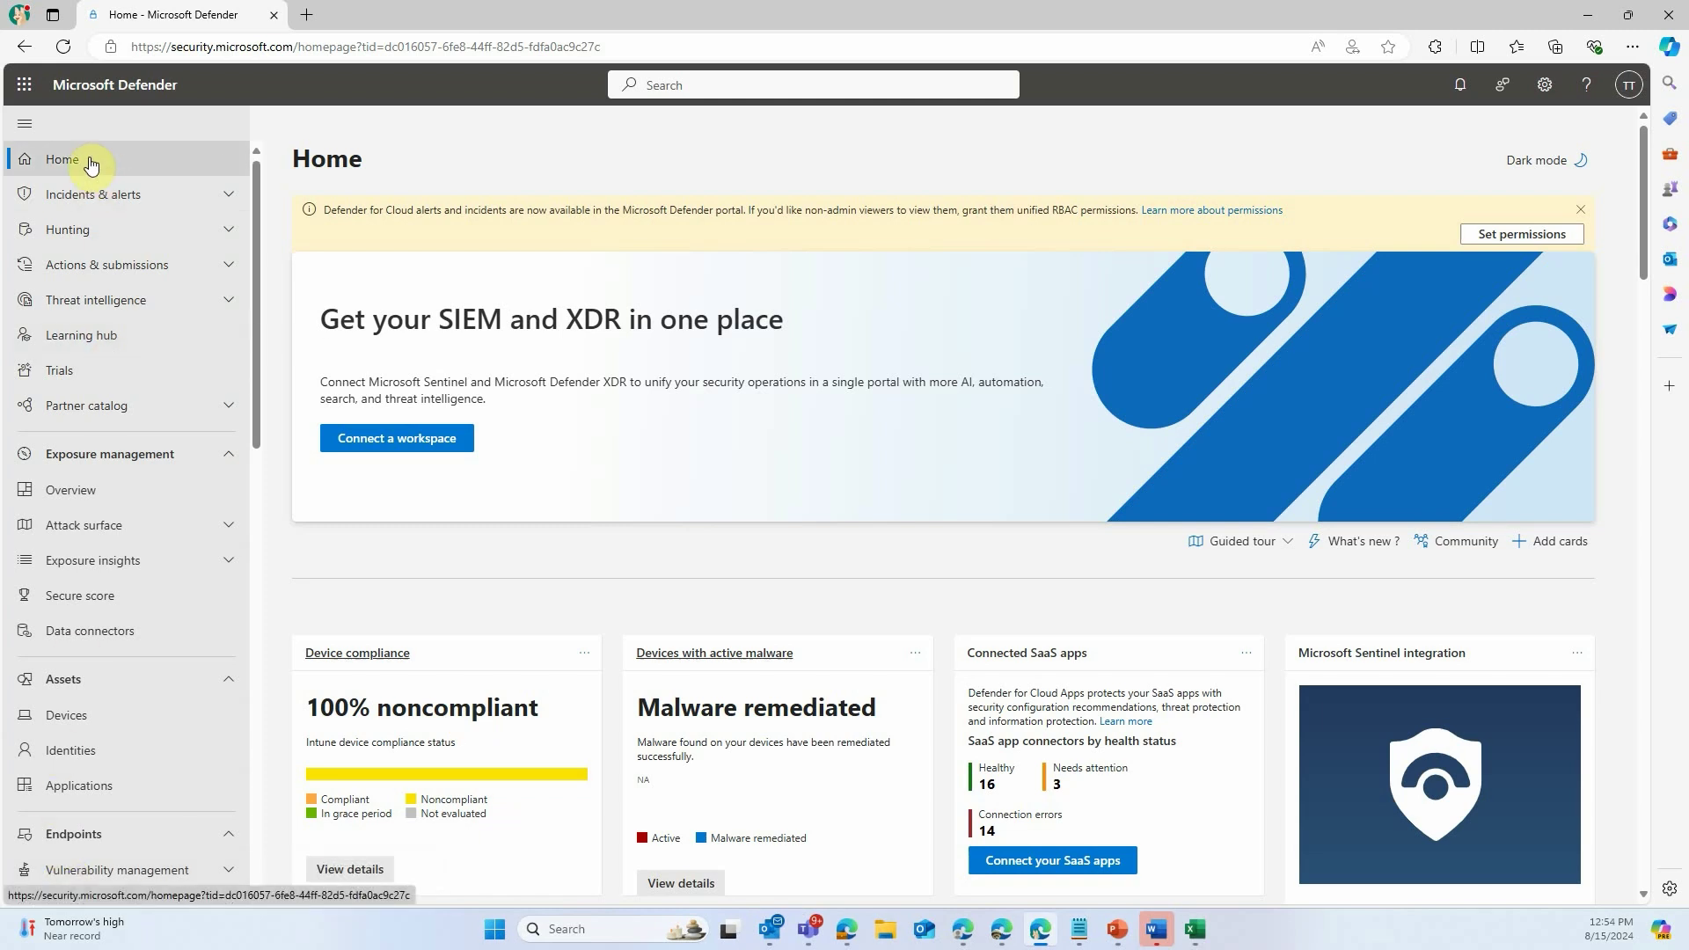
In Endpoints advanced features, keep the Microsoft Defender for Cloud Apps integration On and save preferences.
scroll(88, 164, down, 15)
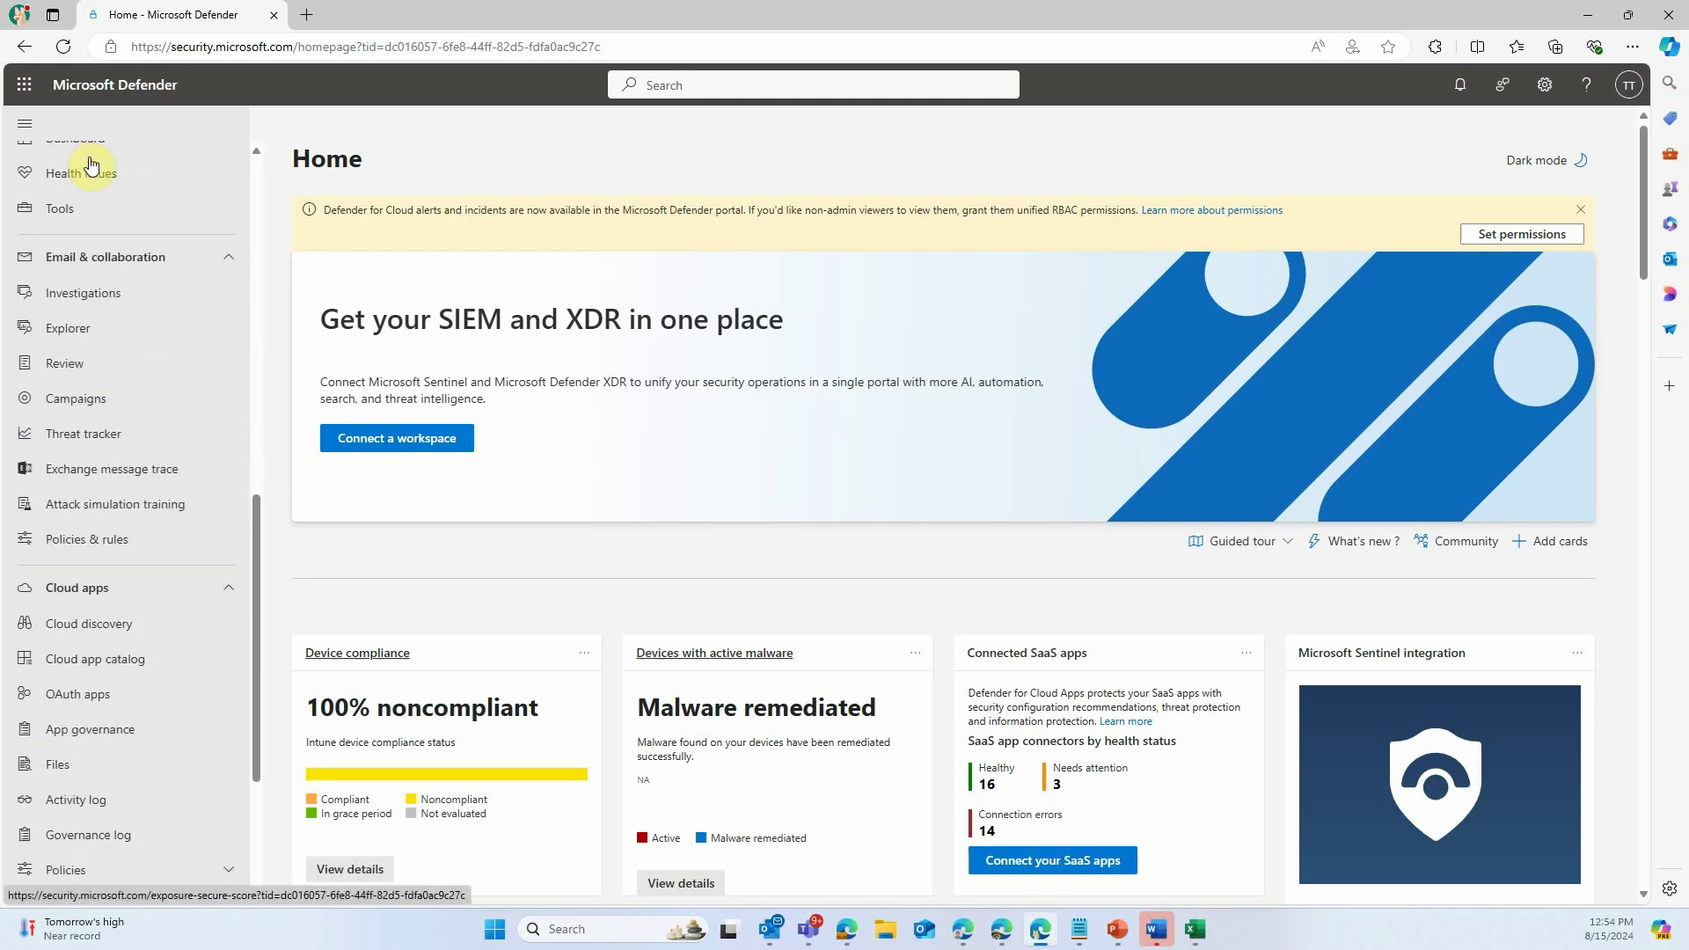
scroll(118, 712, down, 3)
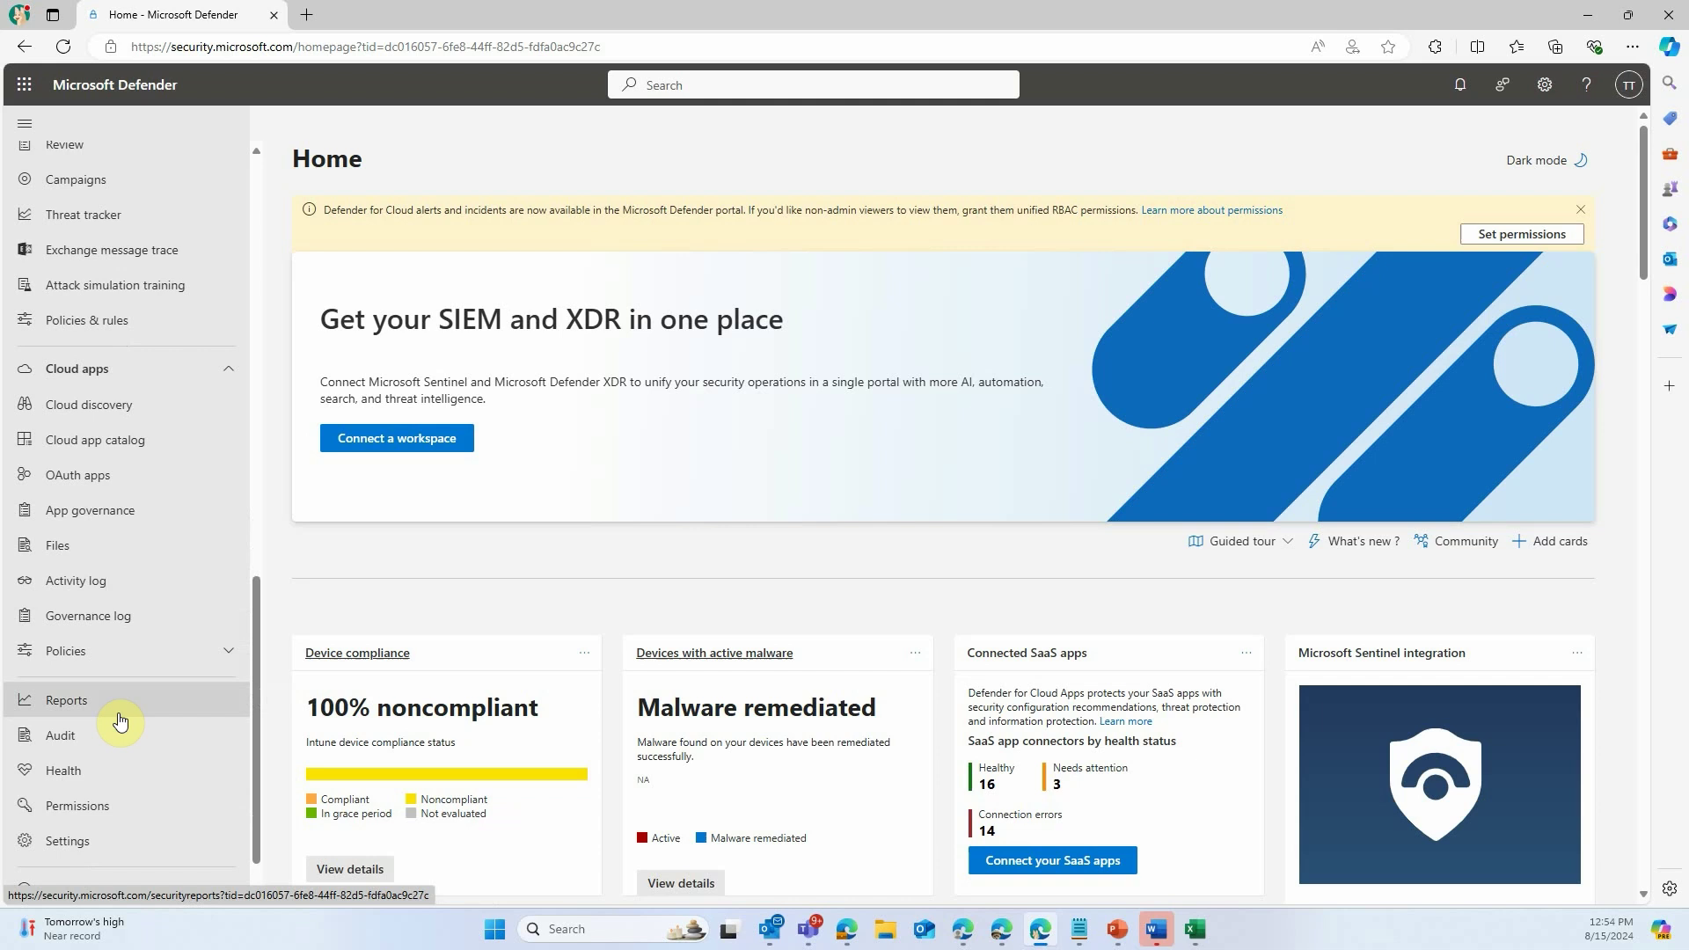
click(126, 843)
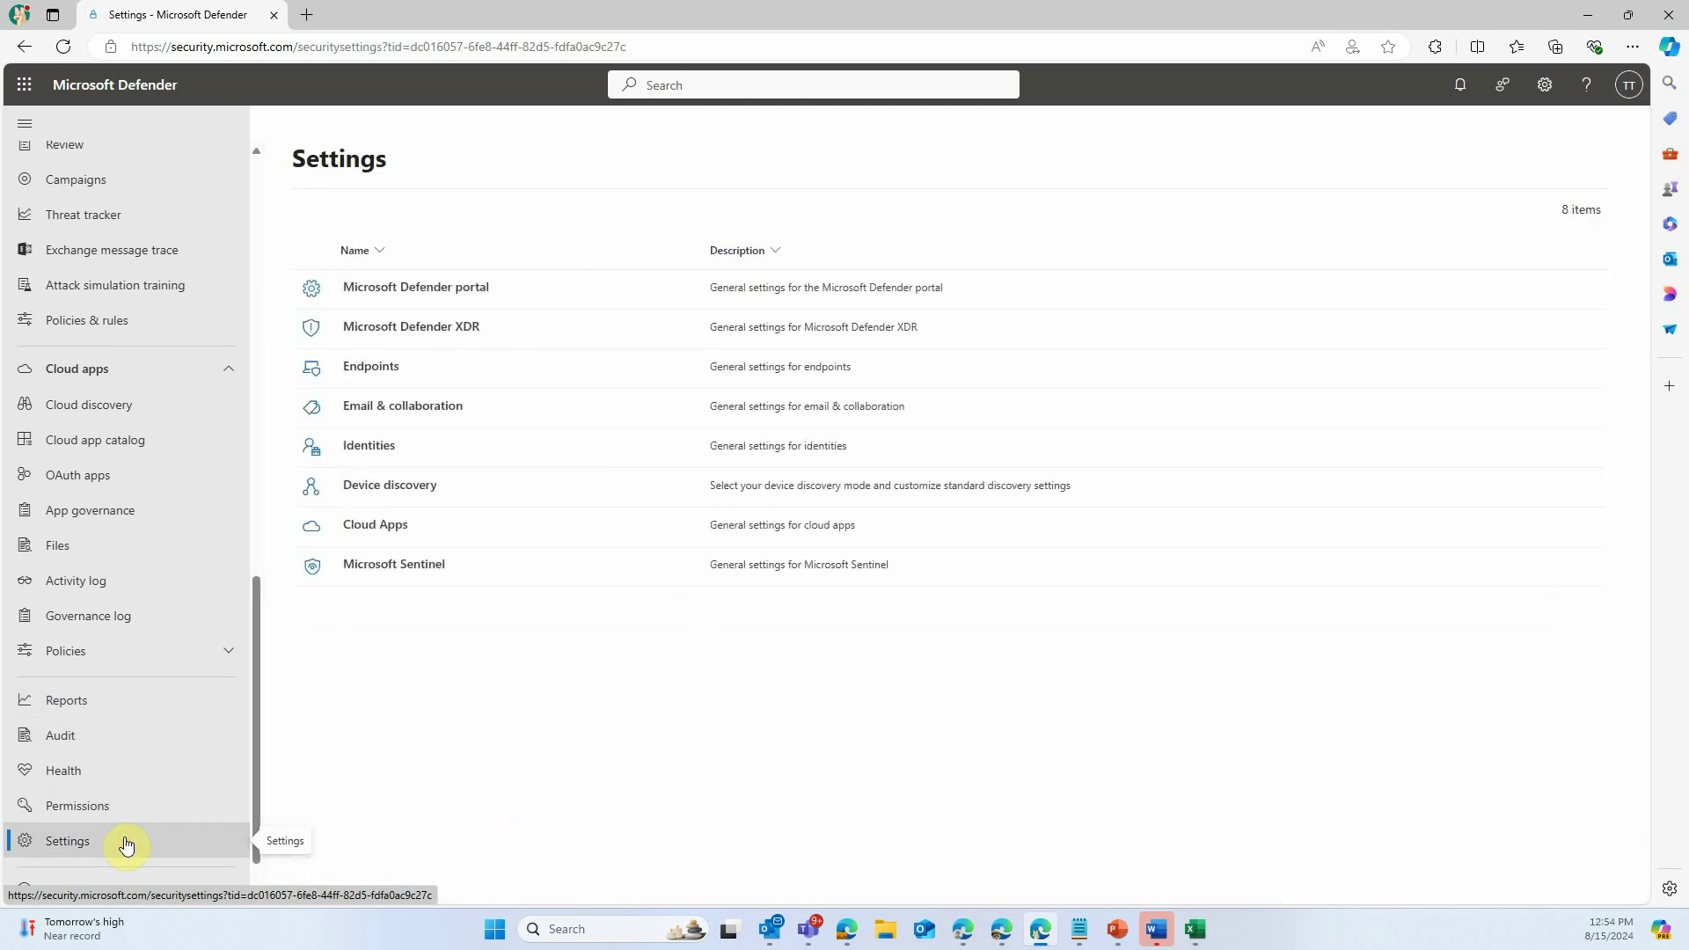
click(385, 387)
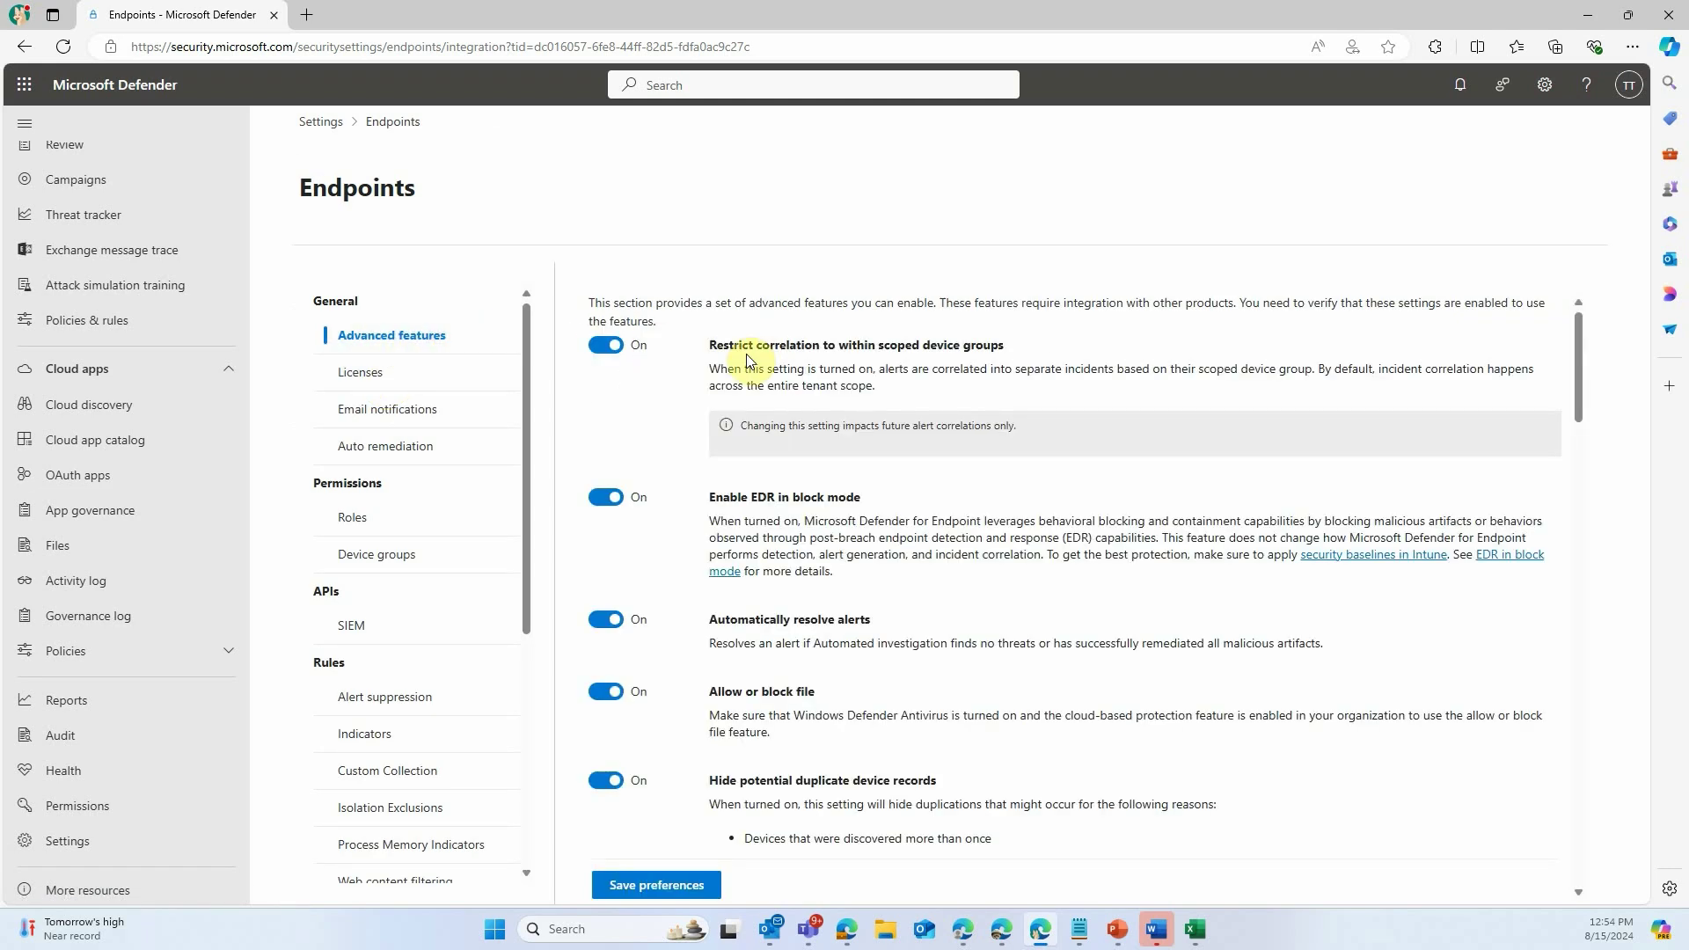
scroll(747, 361, down, 6)
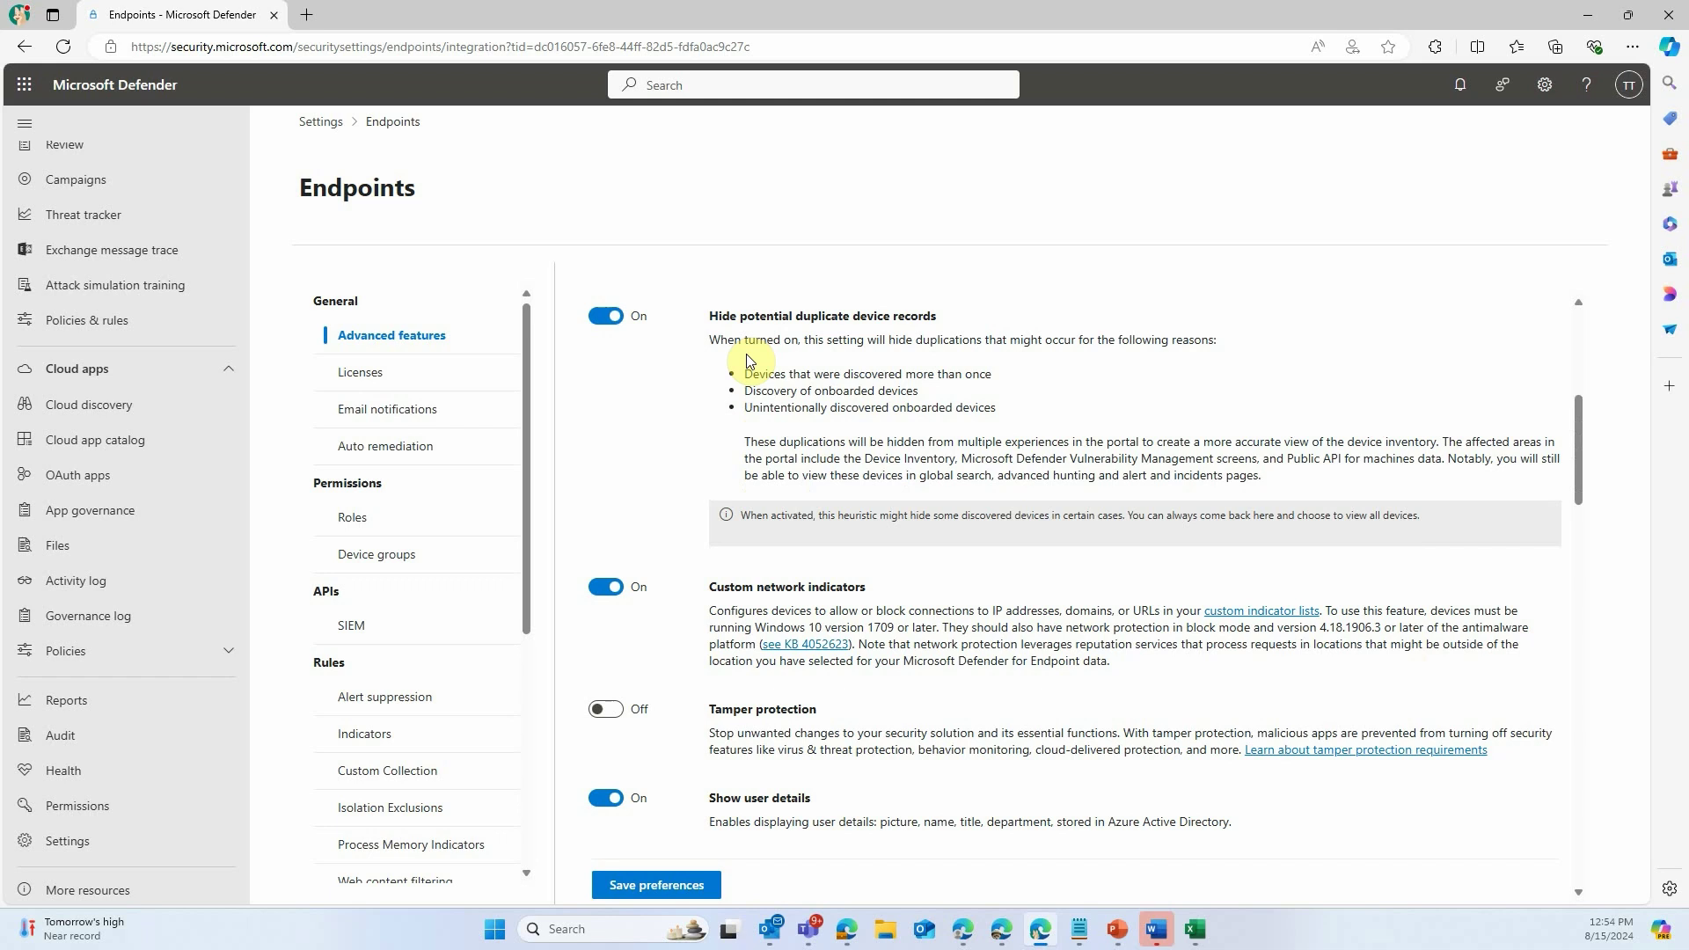
scroll(747, 361, down, 4)
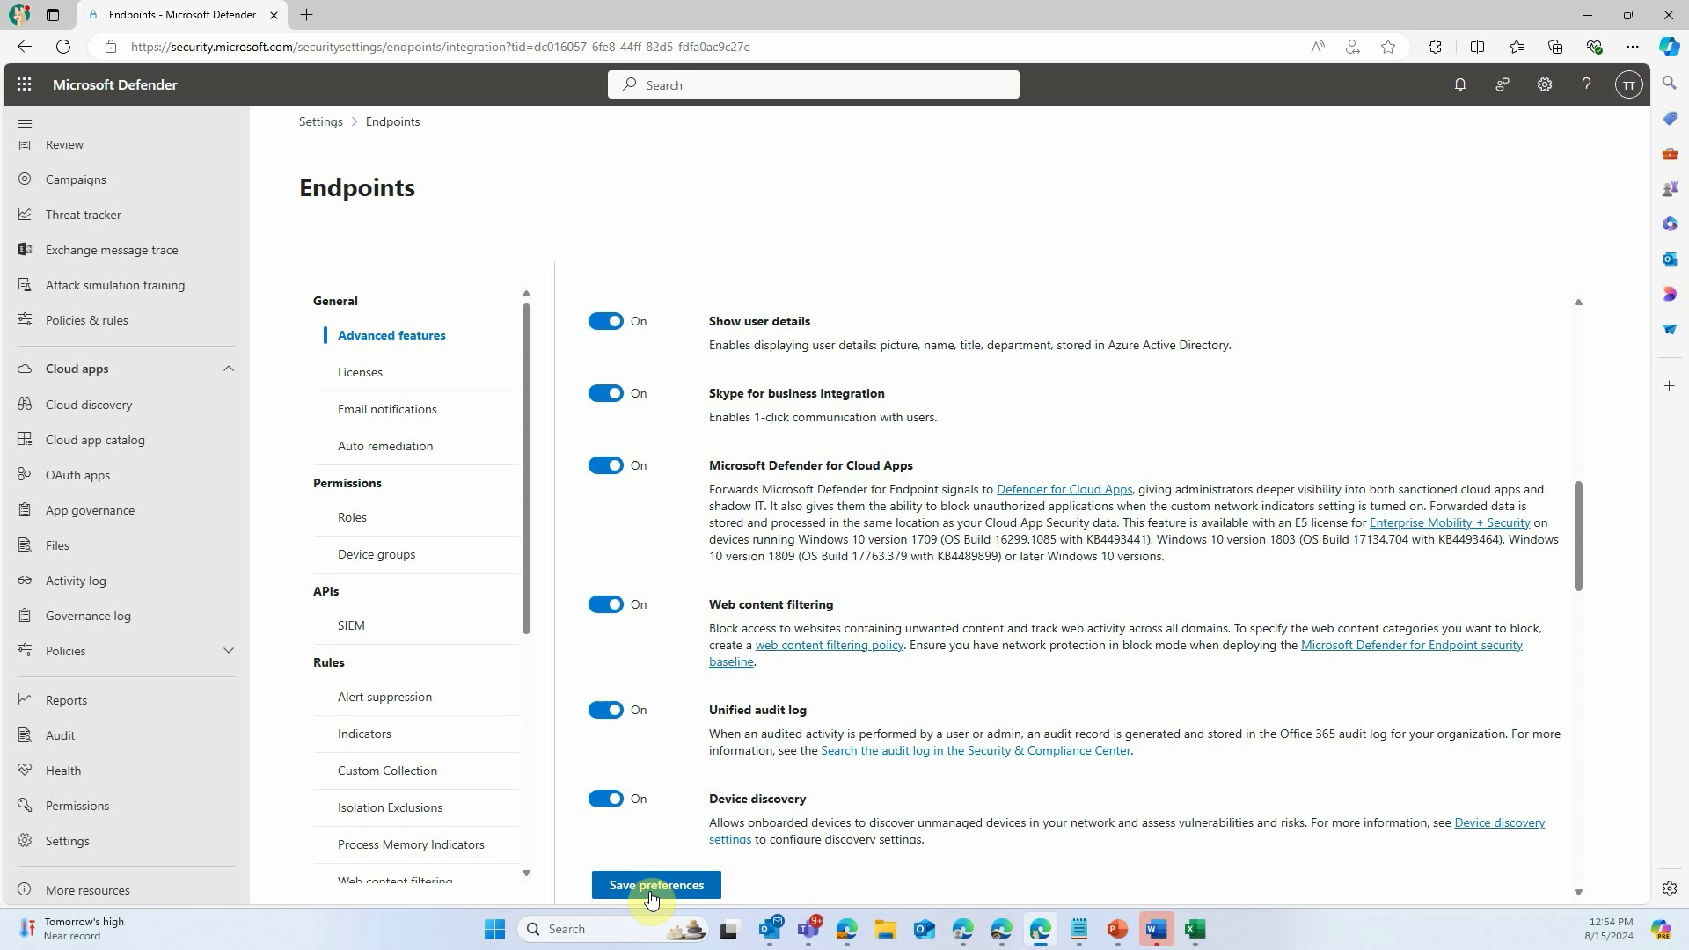
click(651, 887)
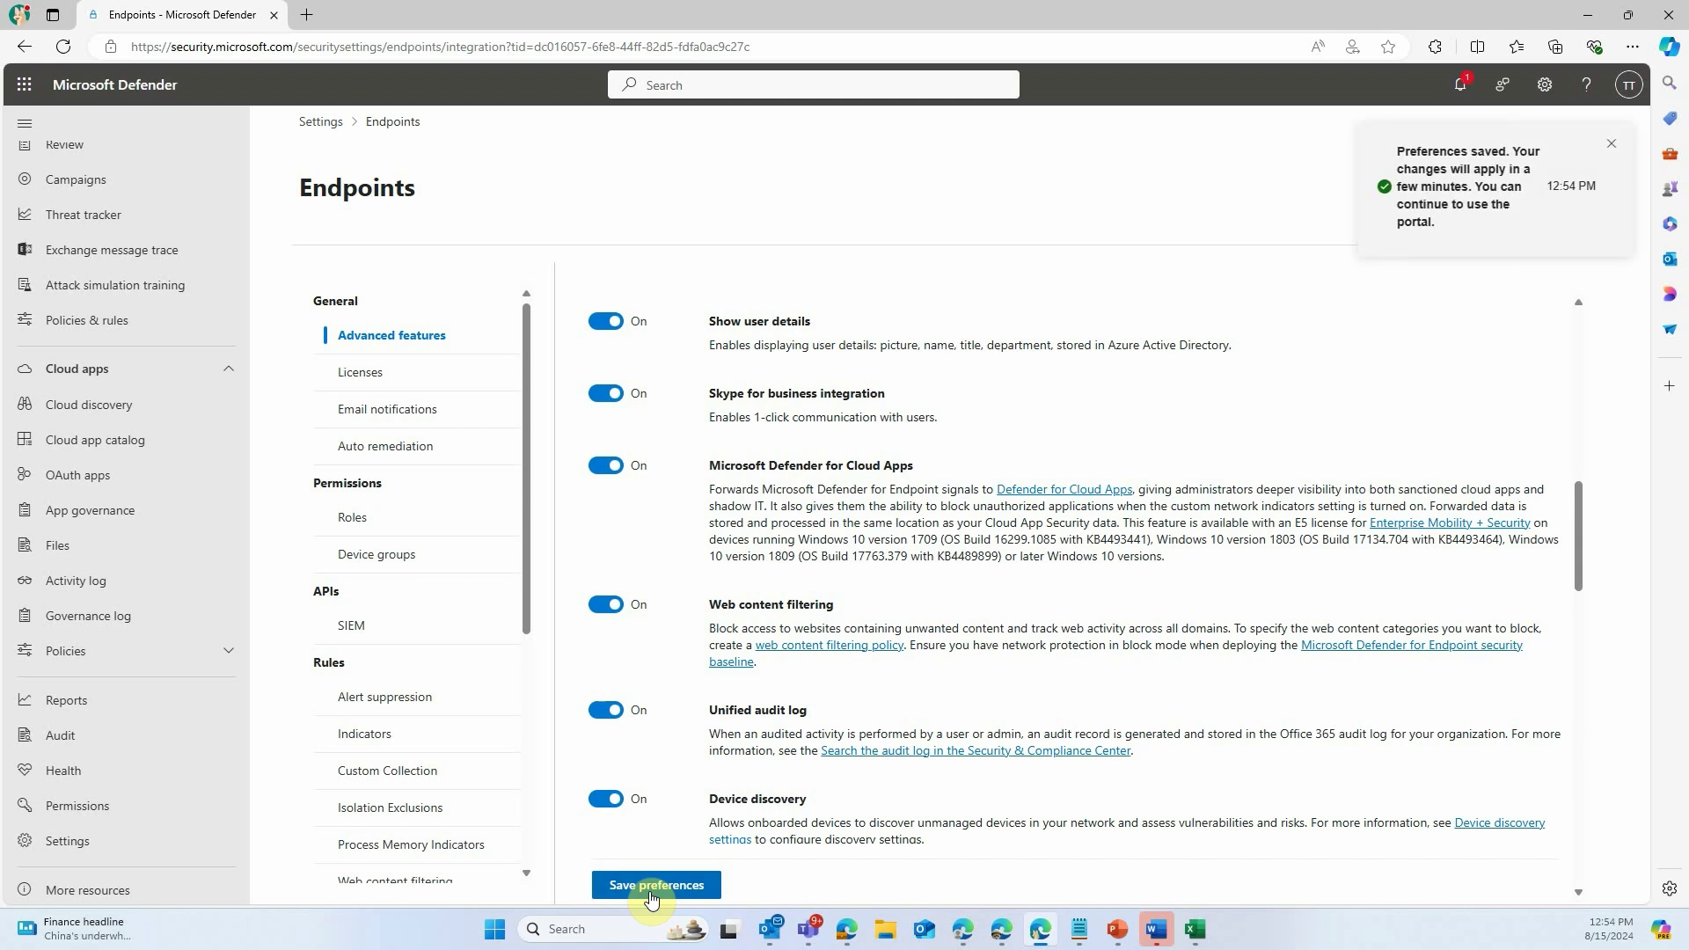
Review the Microsoft Defender for Endpoint page under the Cloud Apps settings.
scroll(189, 471, up, 10)
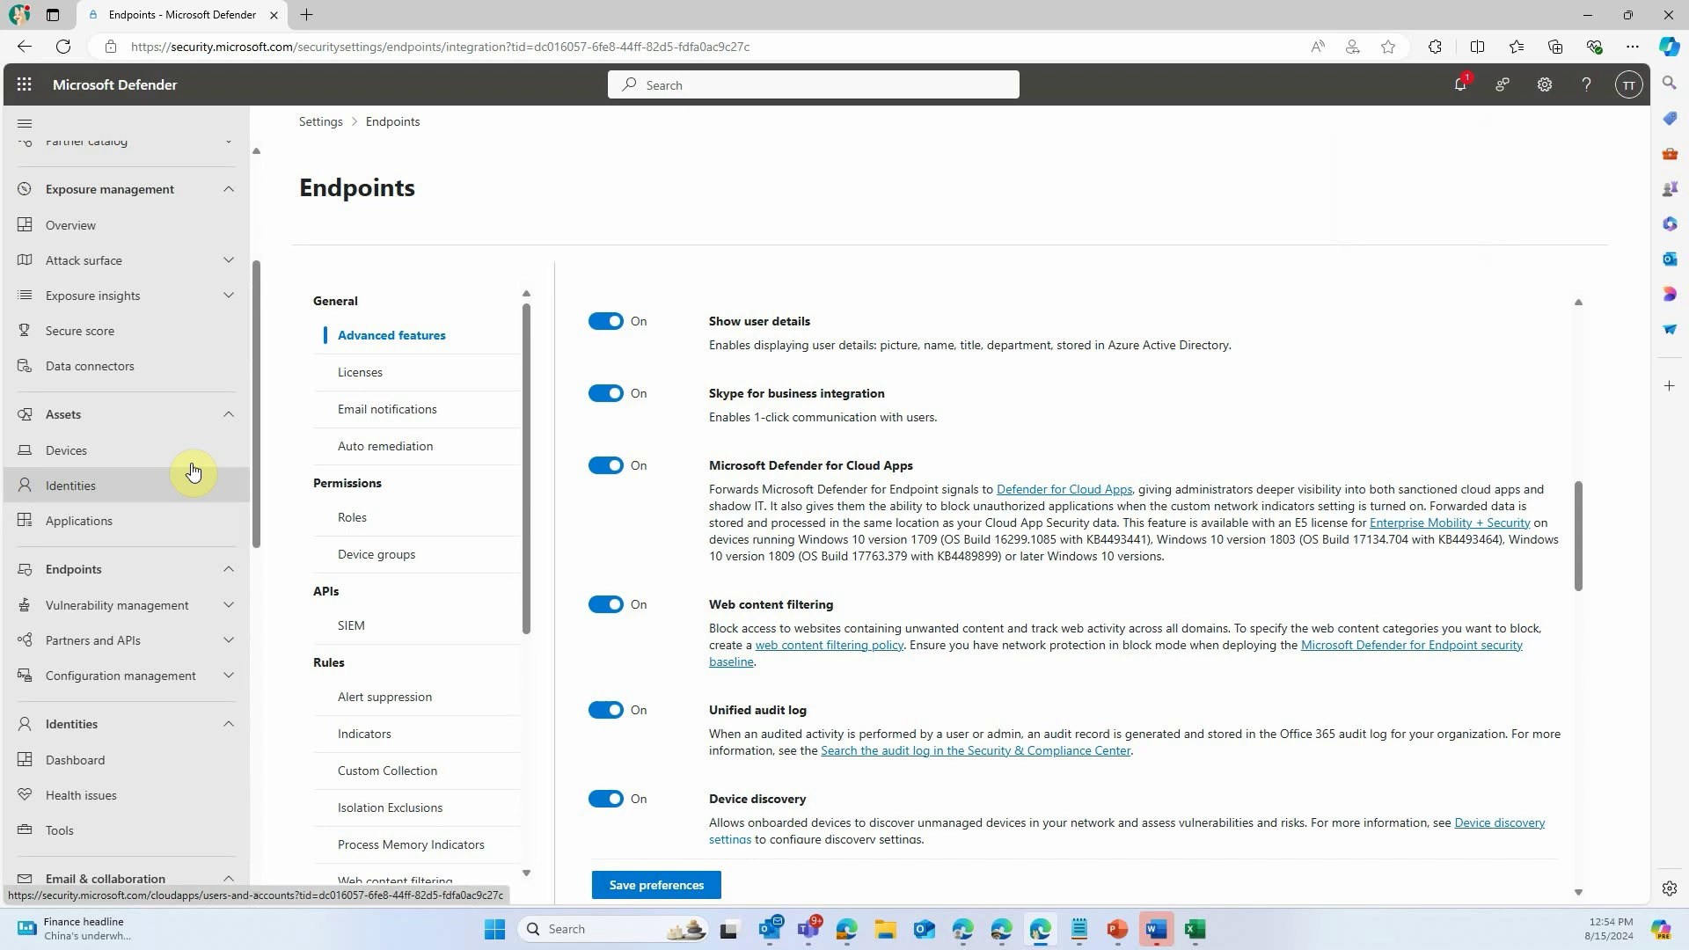
scroll(193, 472, up, 5)
click(112, 158)
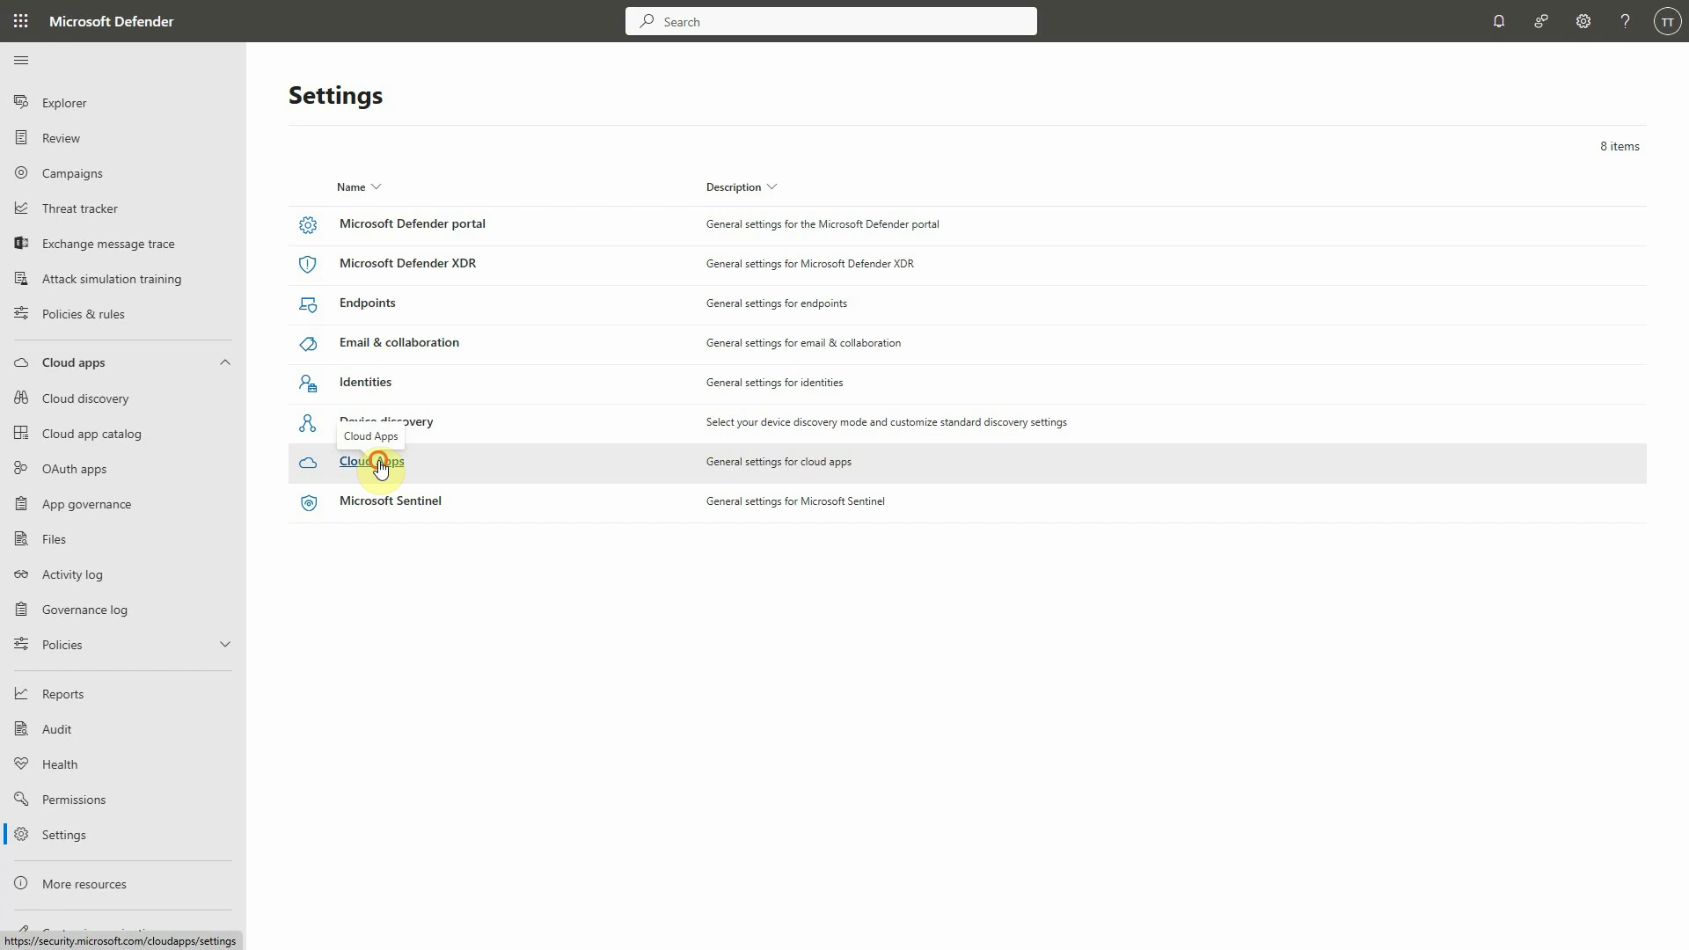
click(380, 466)
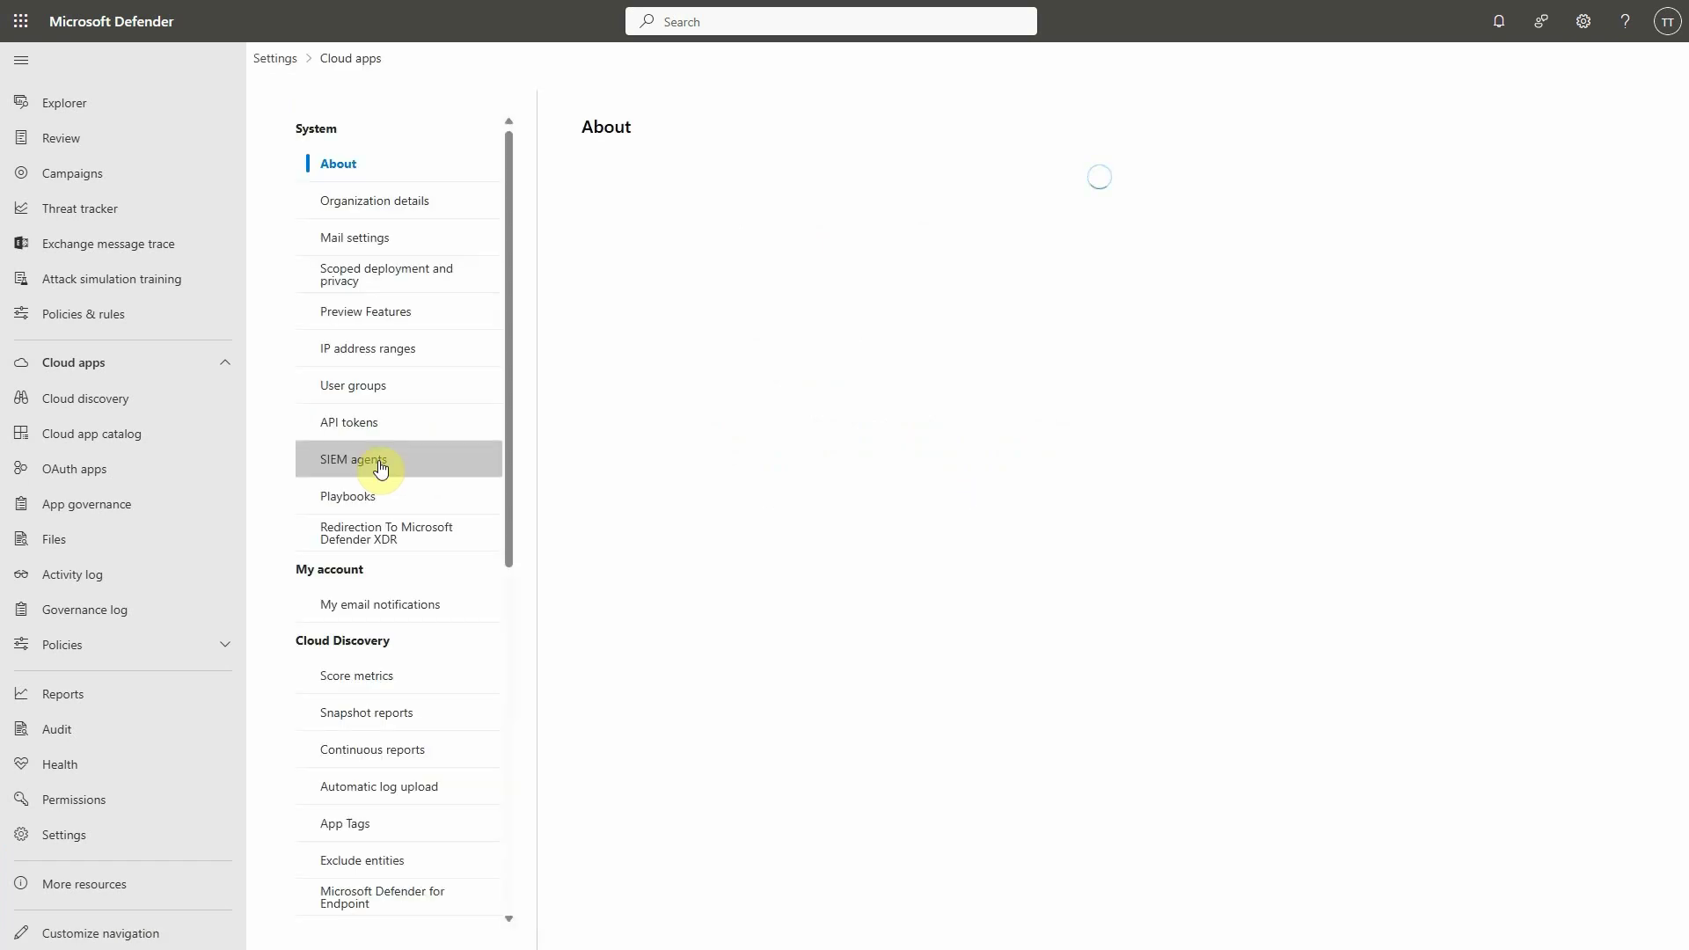
scroll(380, 466, down, 5)
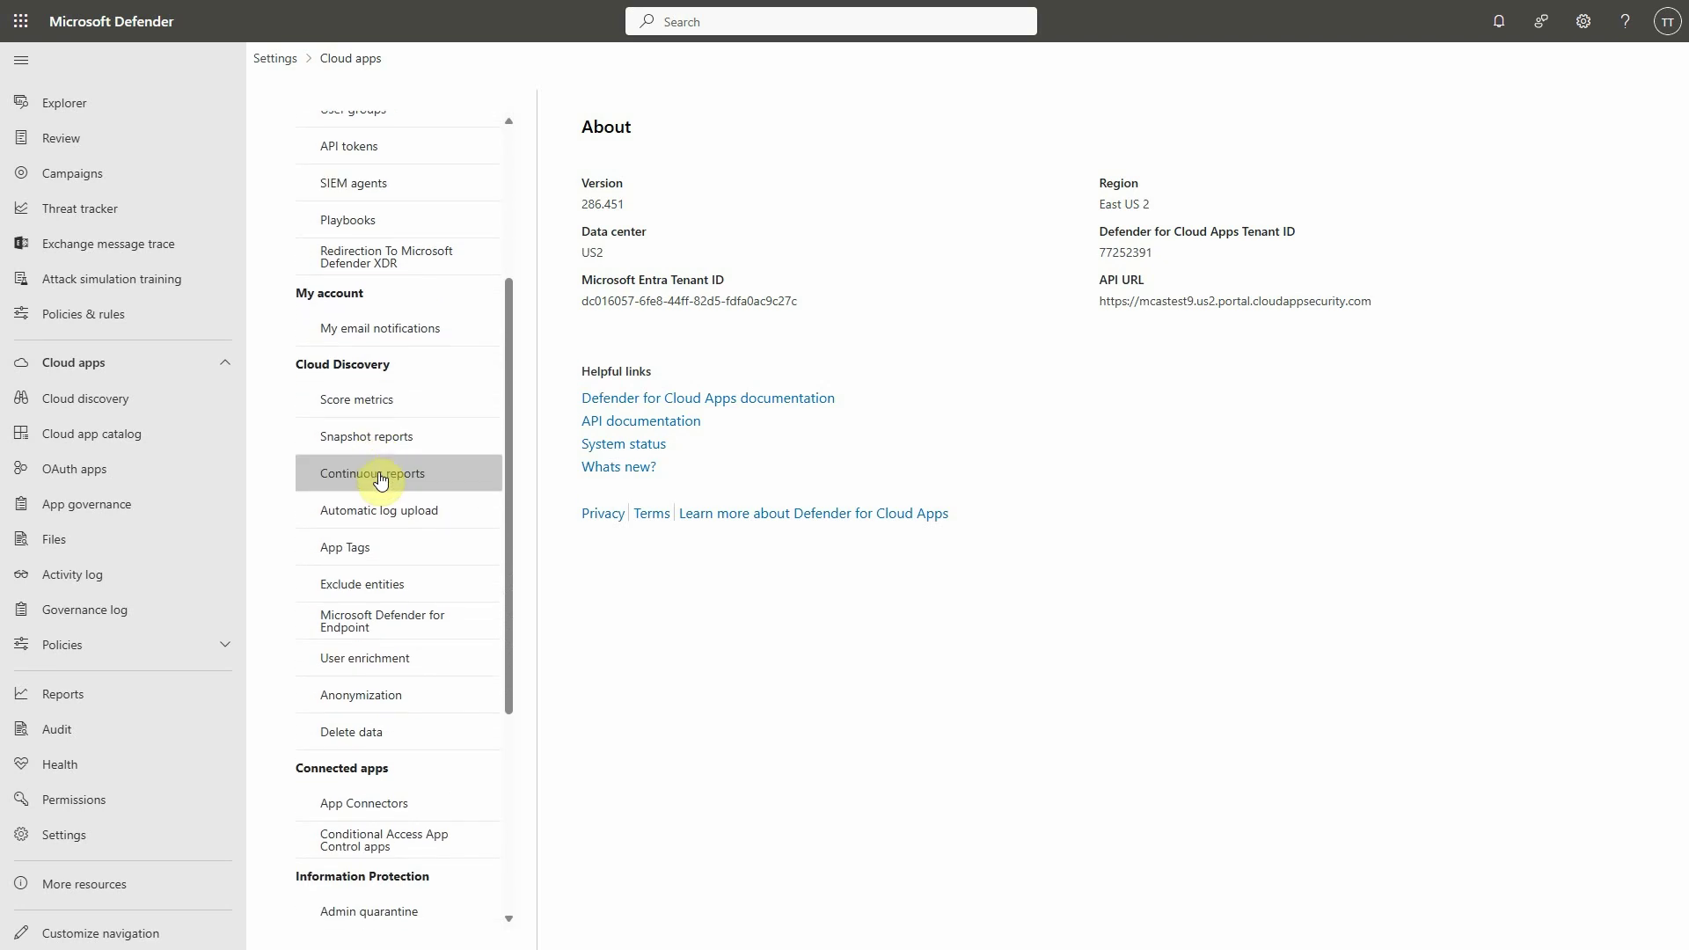
click(392, 627)
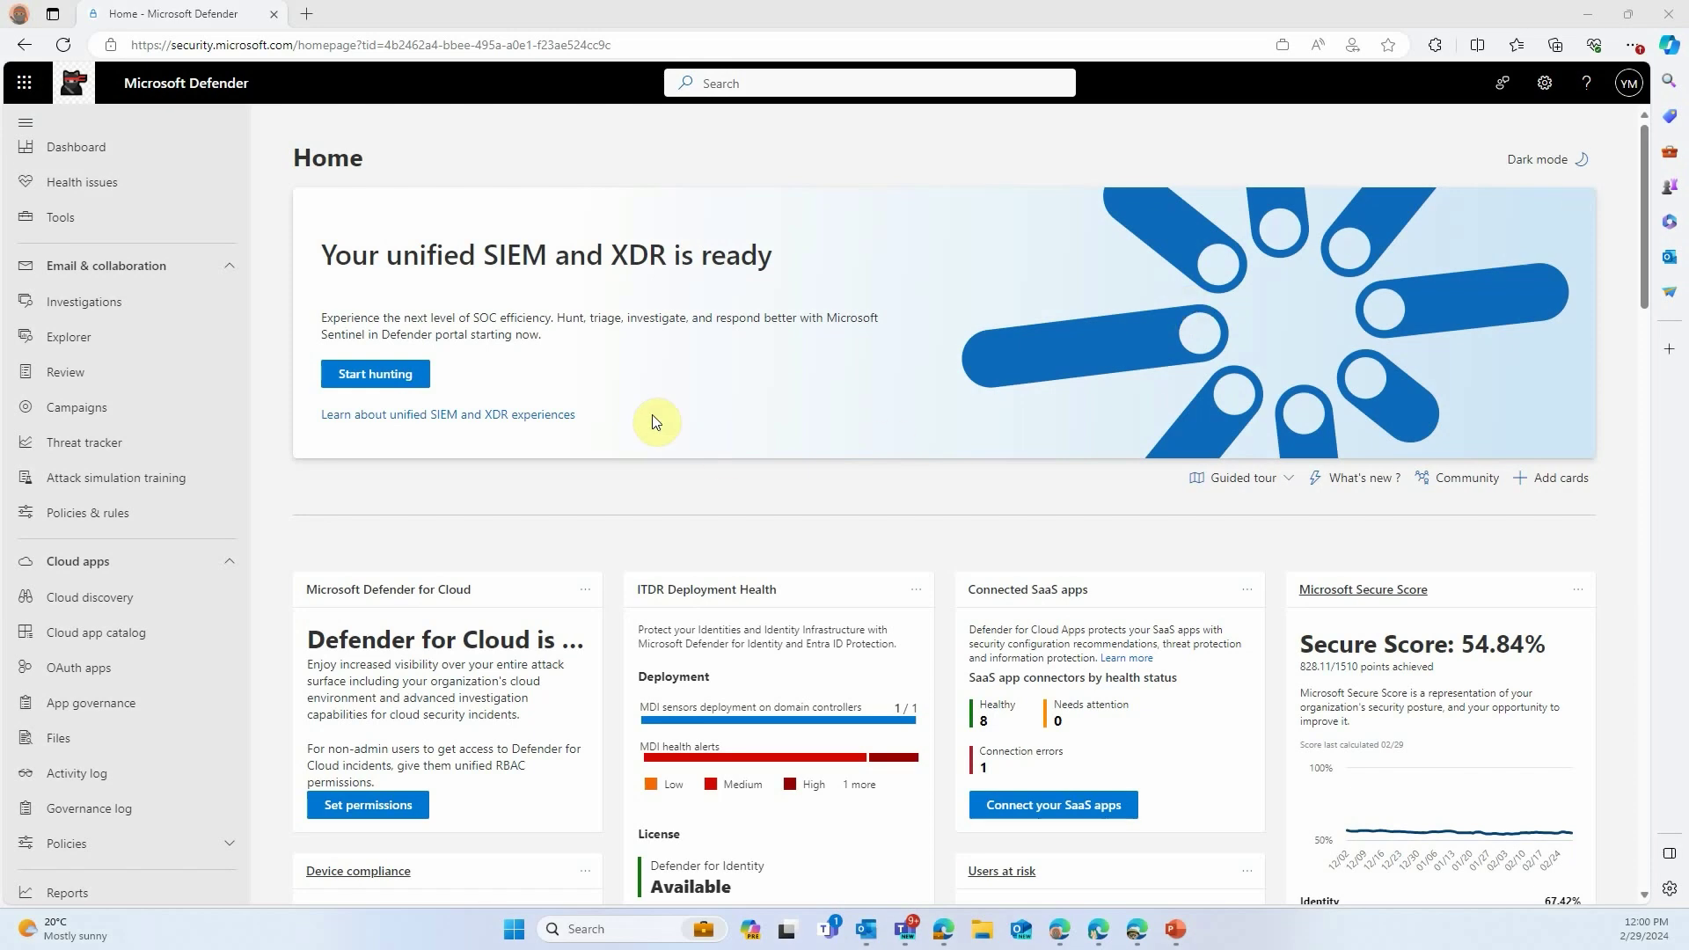
Open the Cloud app catalog showing all 32,428 apps by risk score.
scroll(140, 248, up, 10)
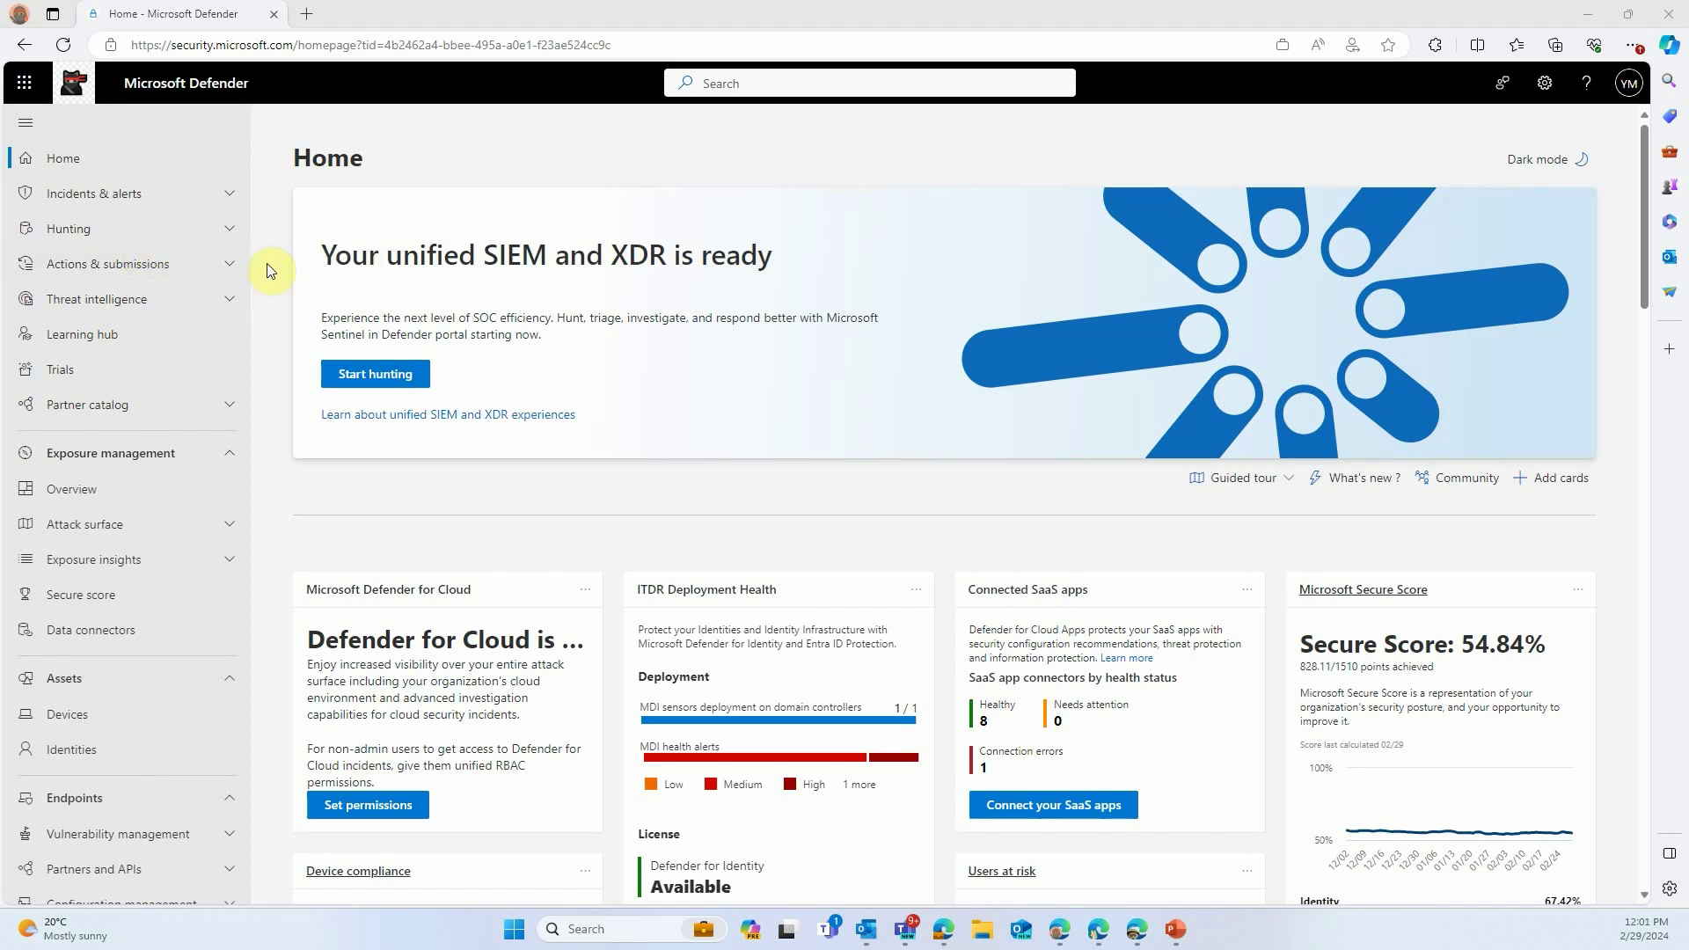
scroll(250, 308, down, 3)
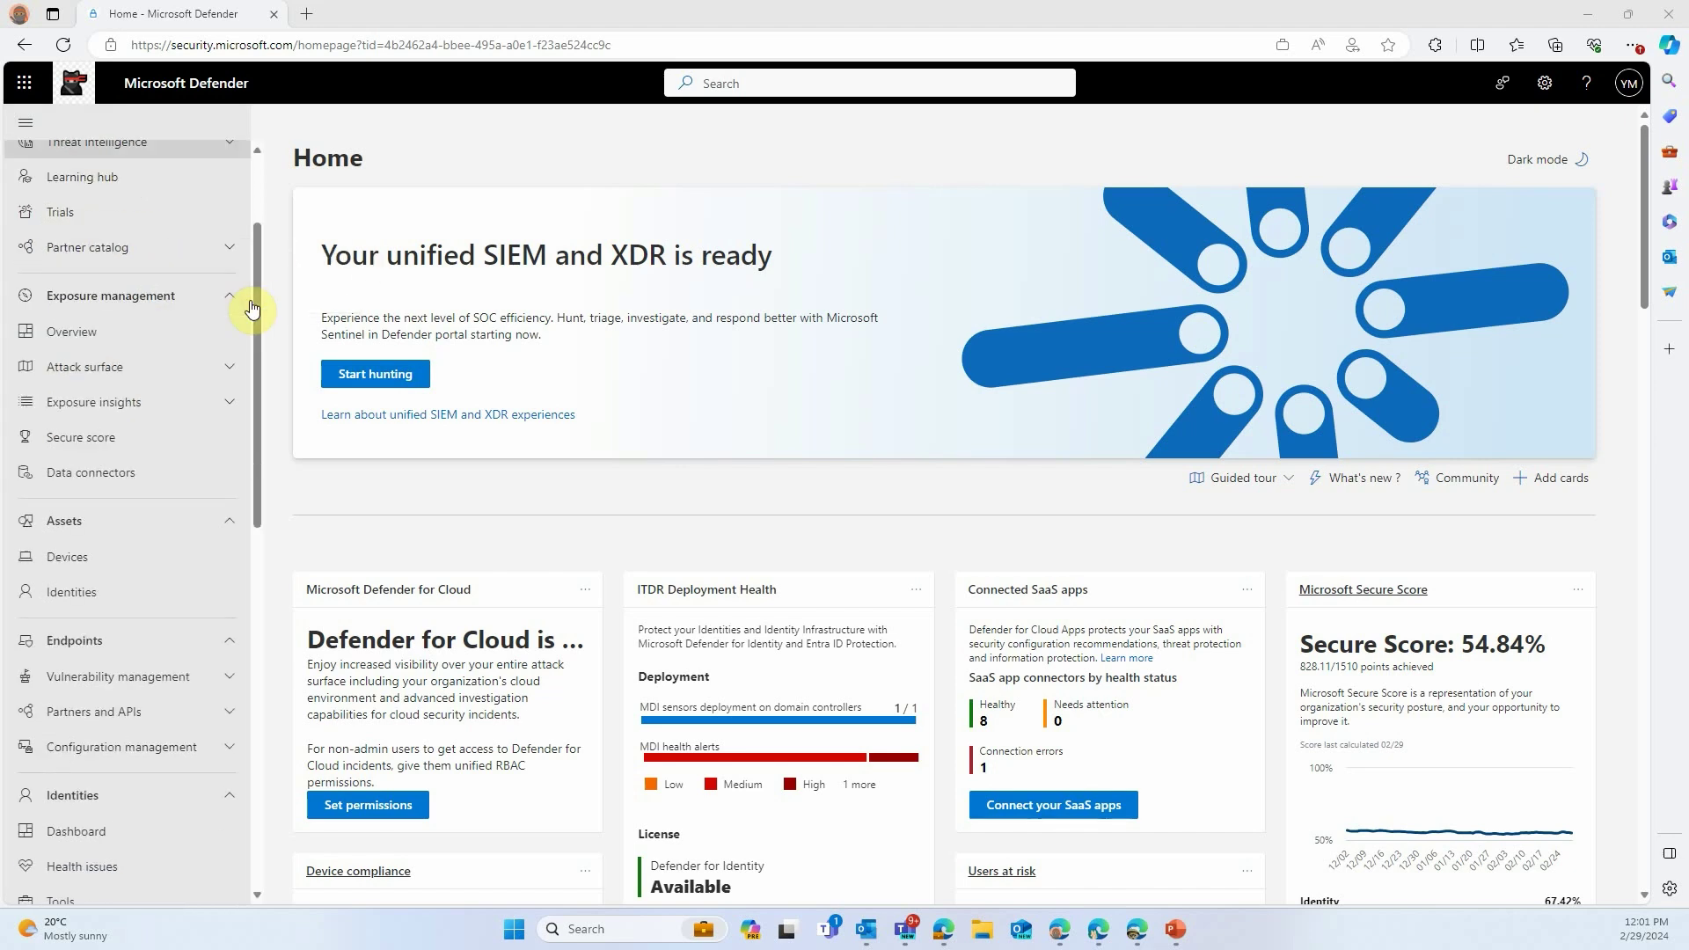
scroll(251, 308, down, 14)
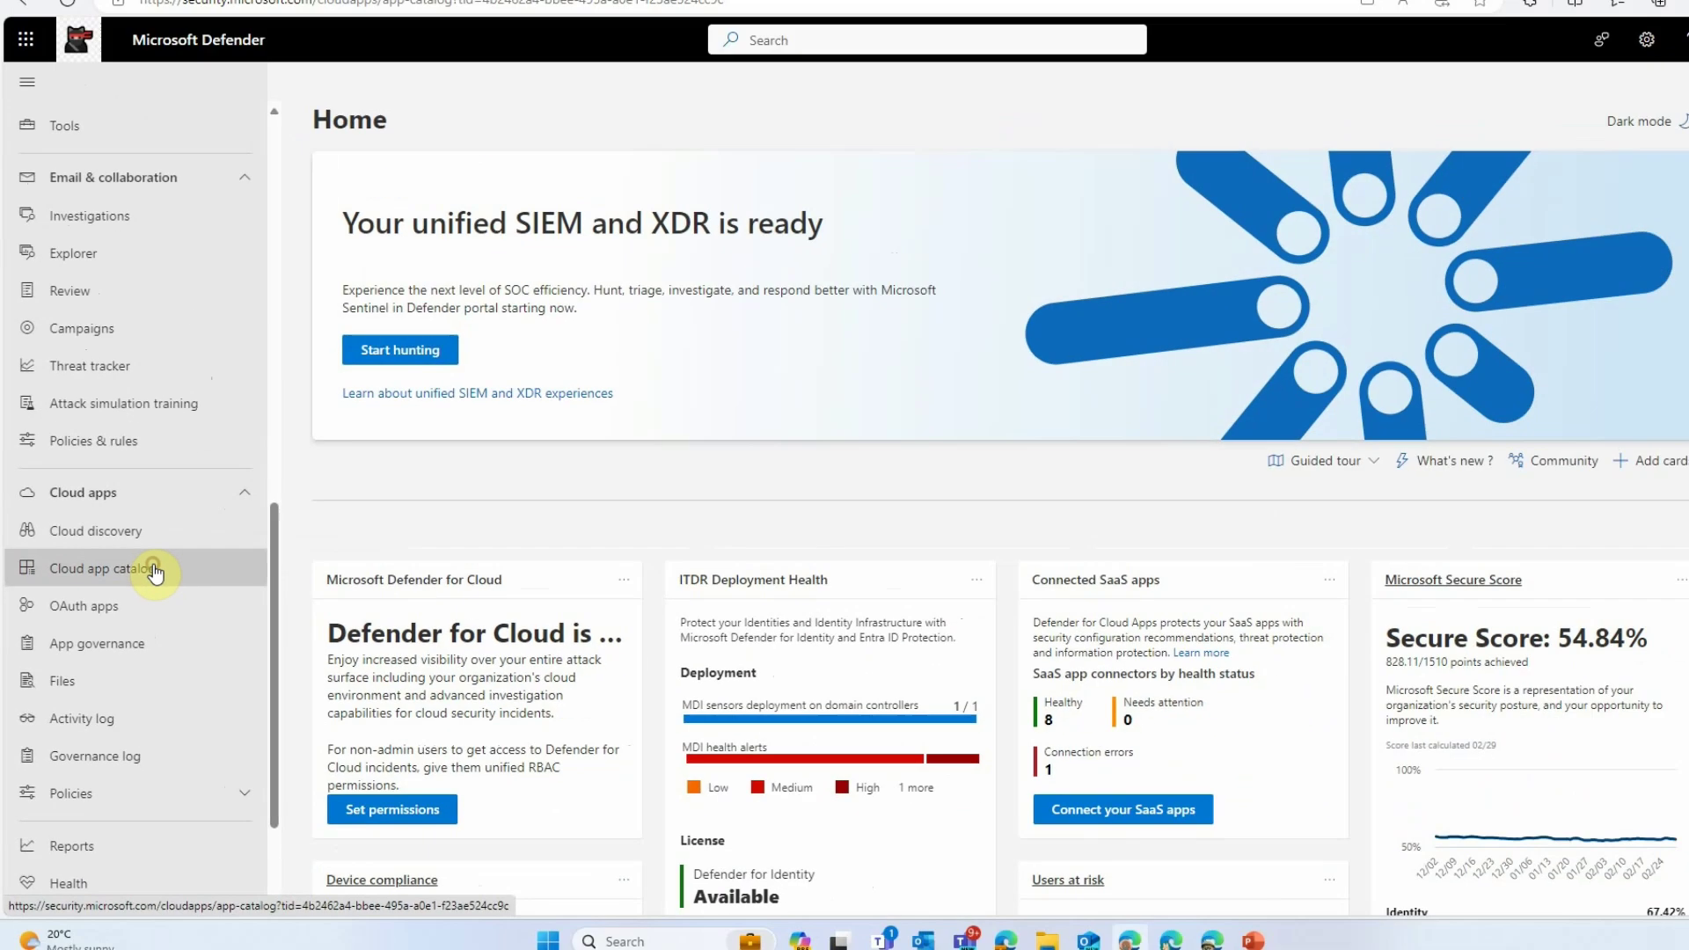
click(400, 299)
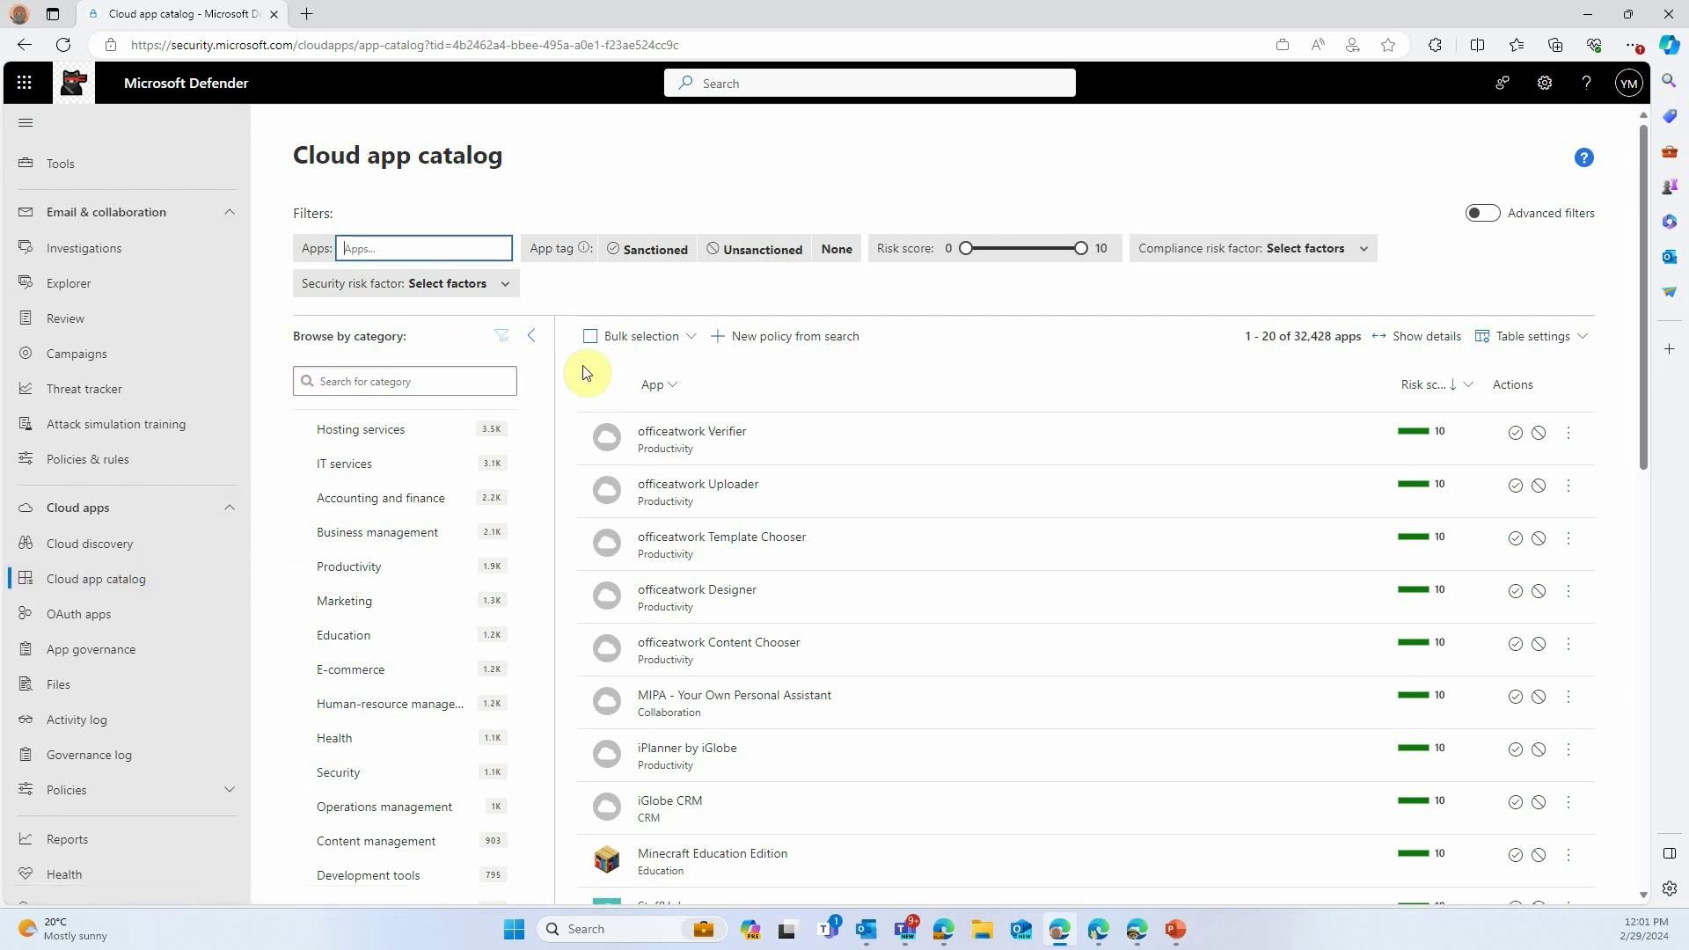
Filter the catalog by the Generative AI category, found by searching 'ai'.
click(642, 430)
scroll(642, 430, down, 8)
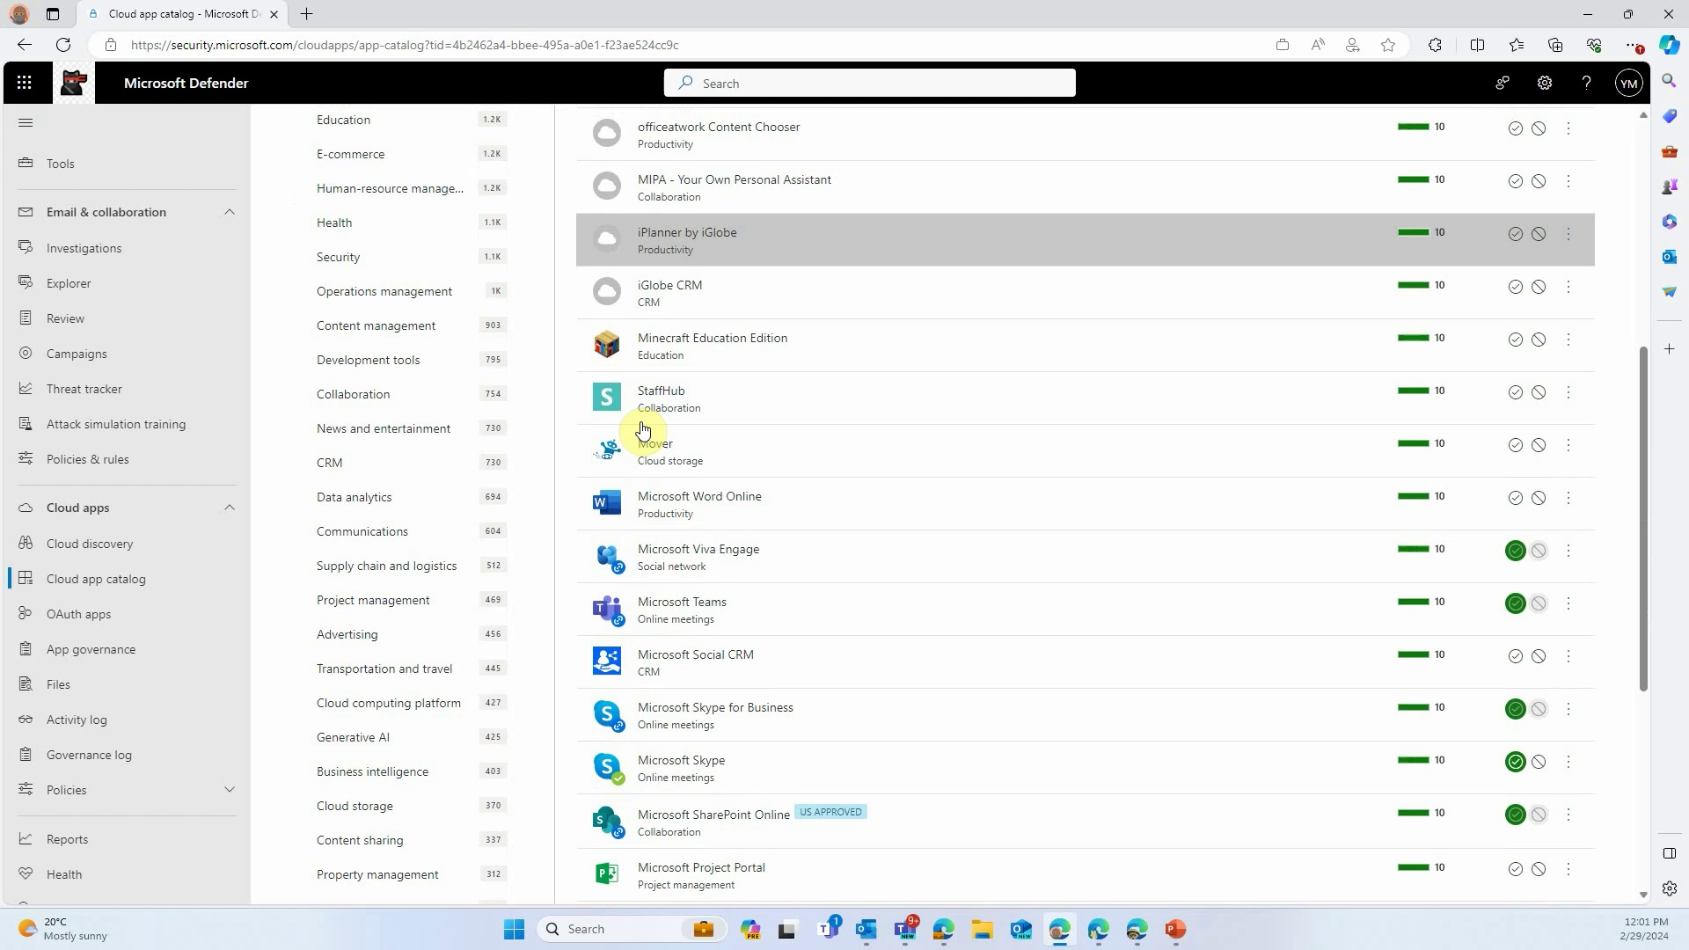
scroll(642, 430, up, 8)
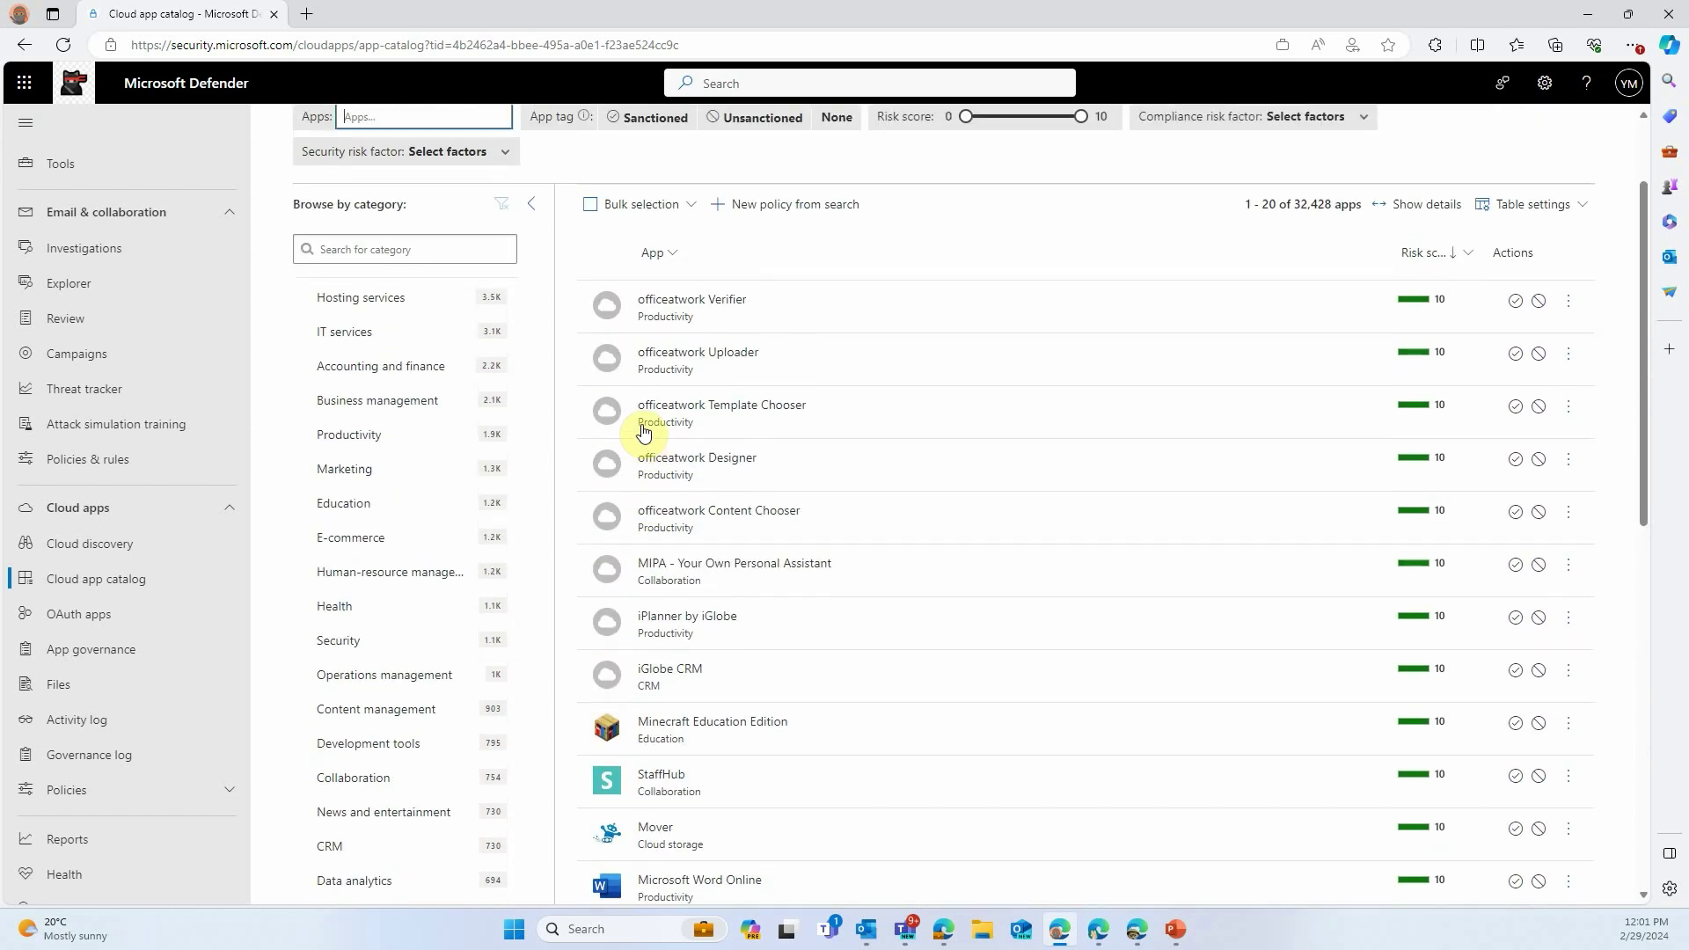
click(446, 381)
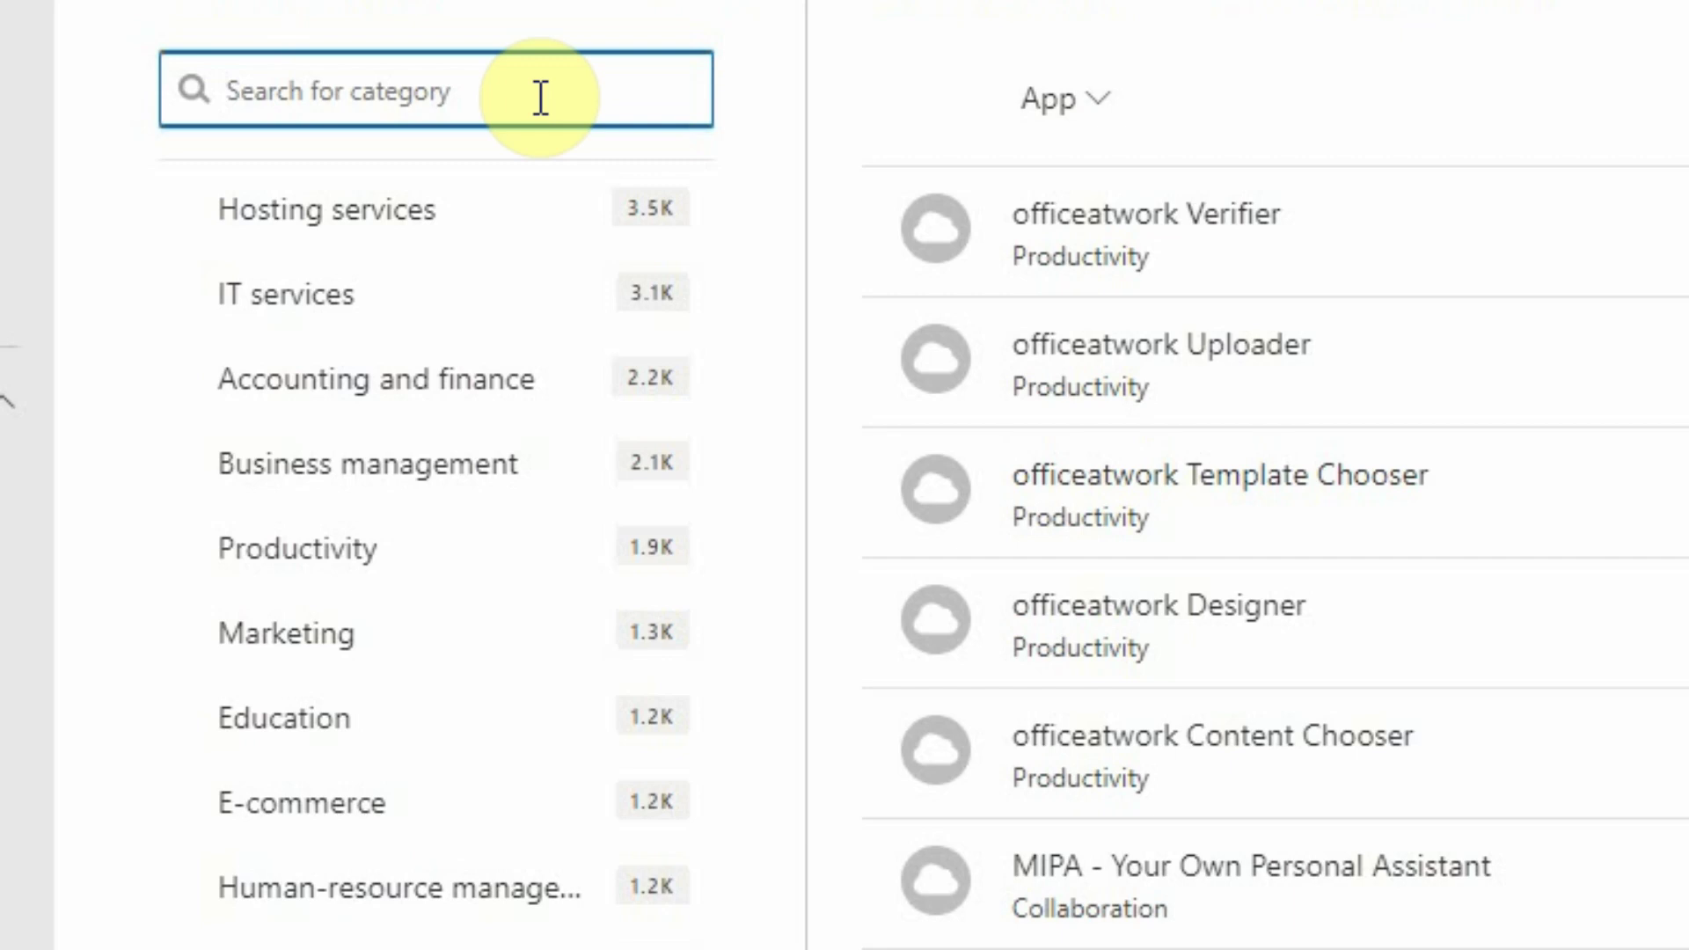
text(ai)
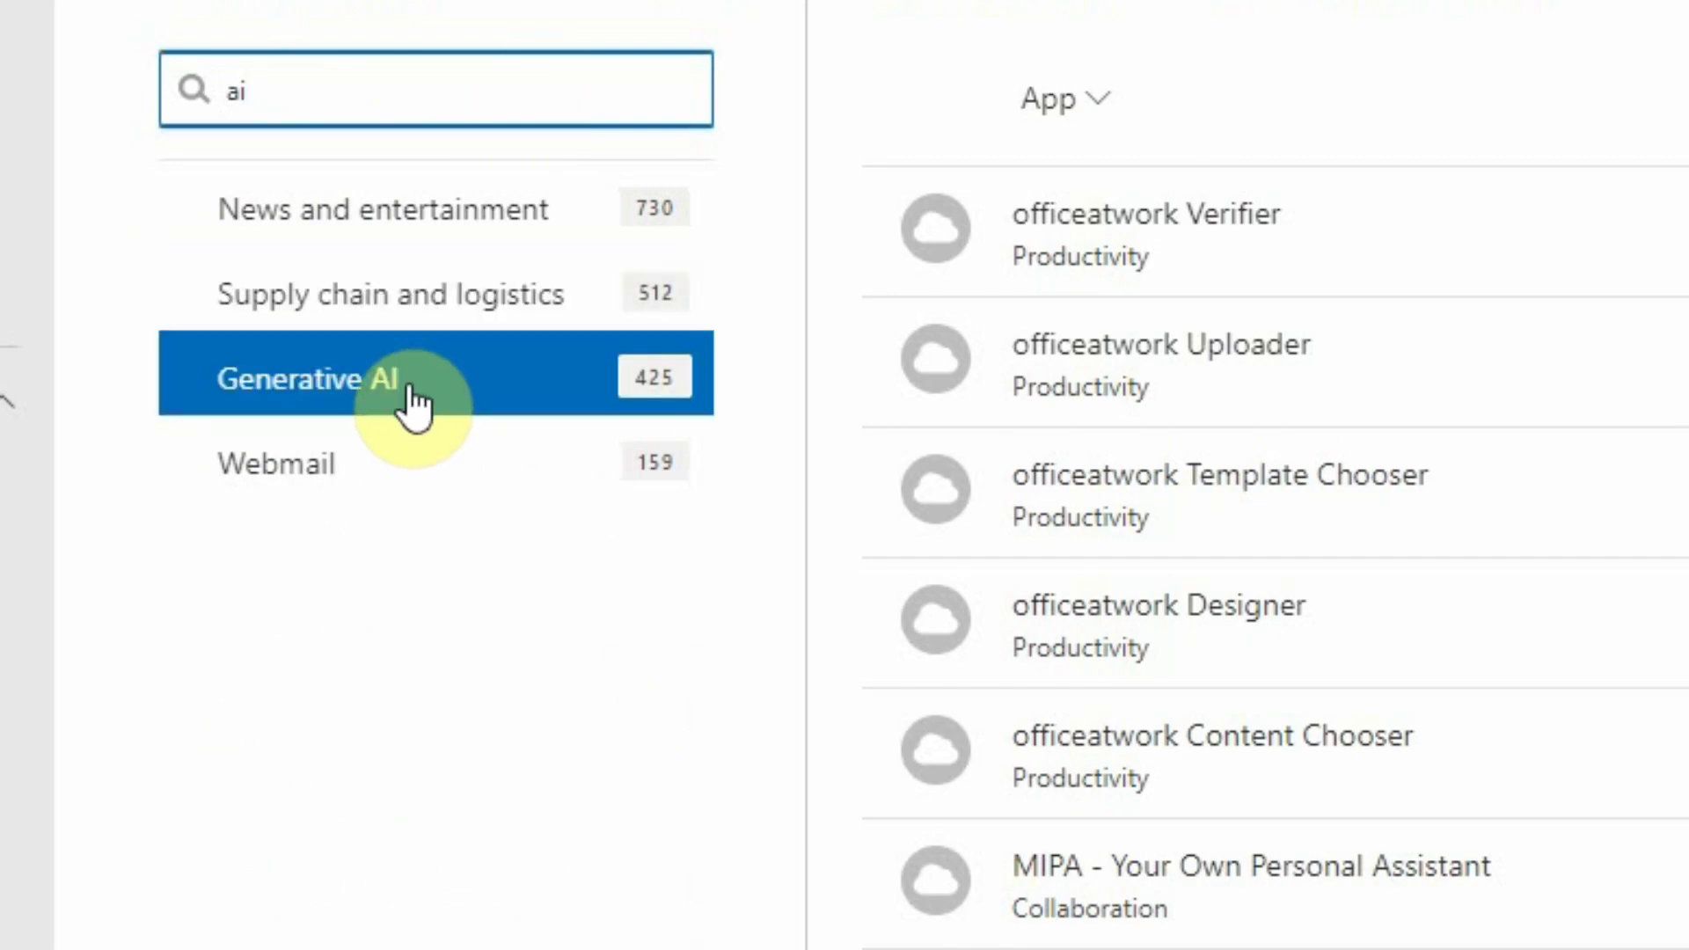
click(353, 404)
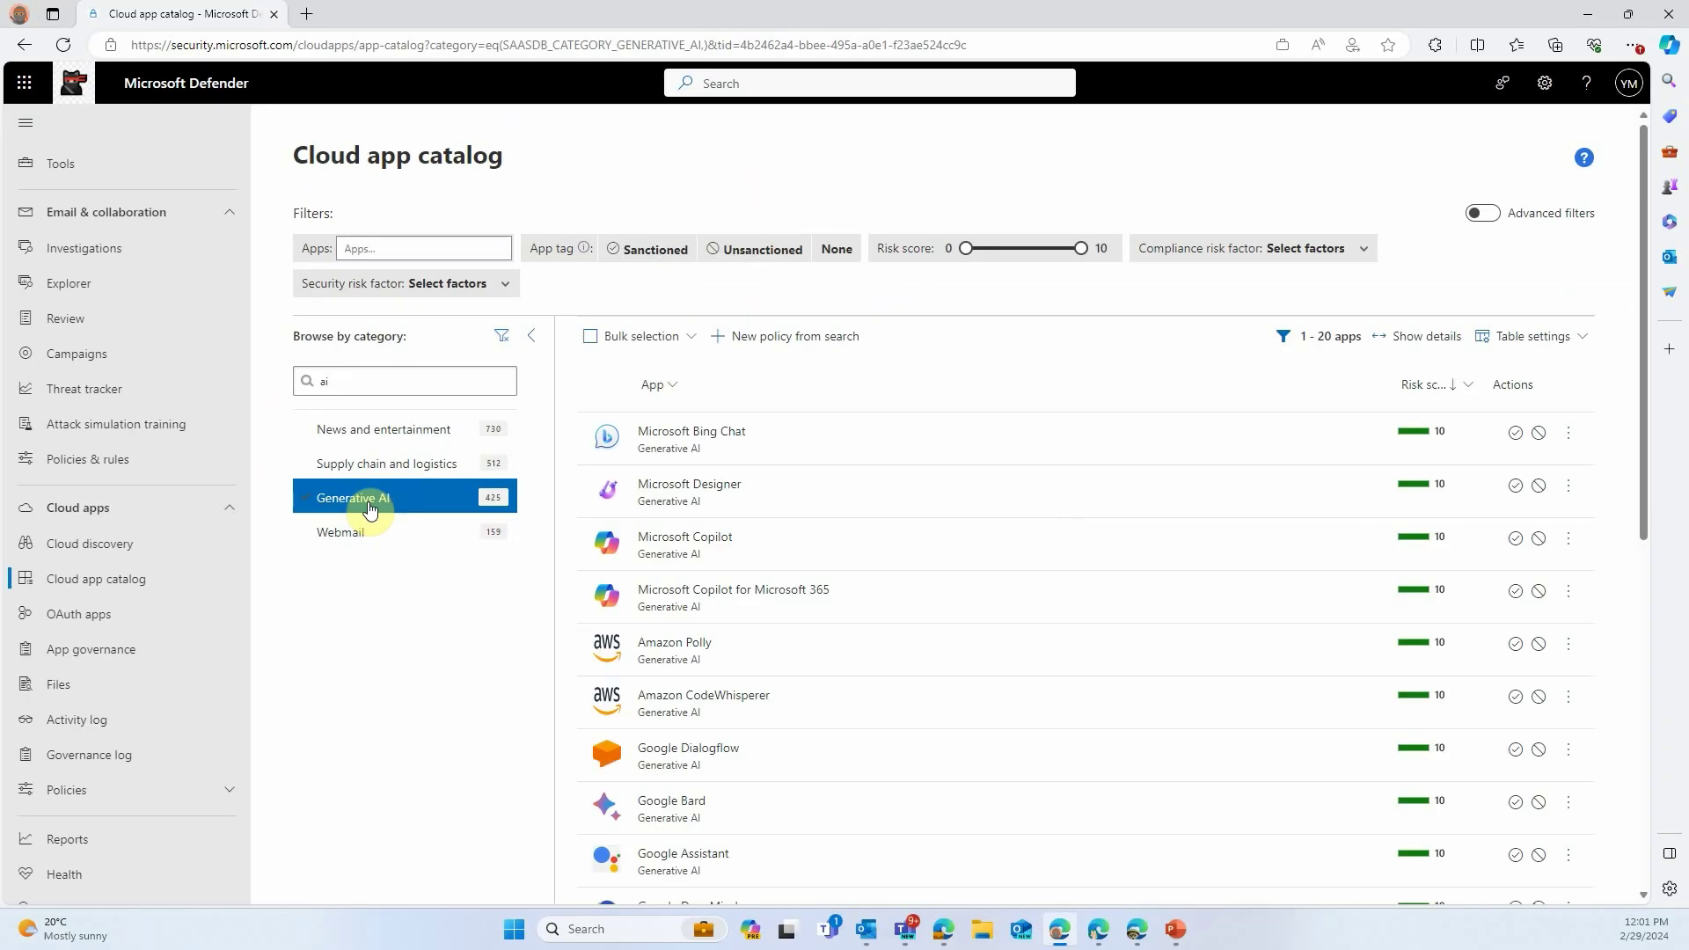
Move to the second page of the 425 Generative AI apps.
scroll(743, 466, down, 5)
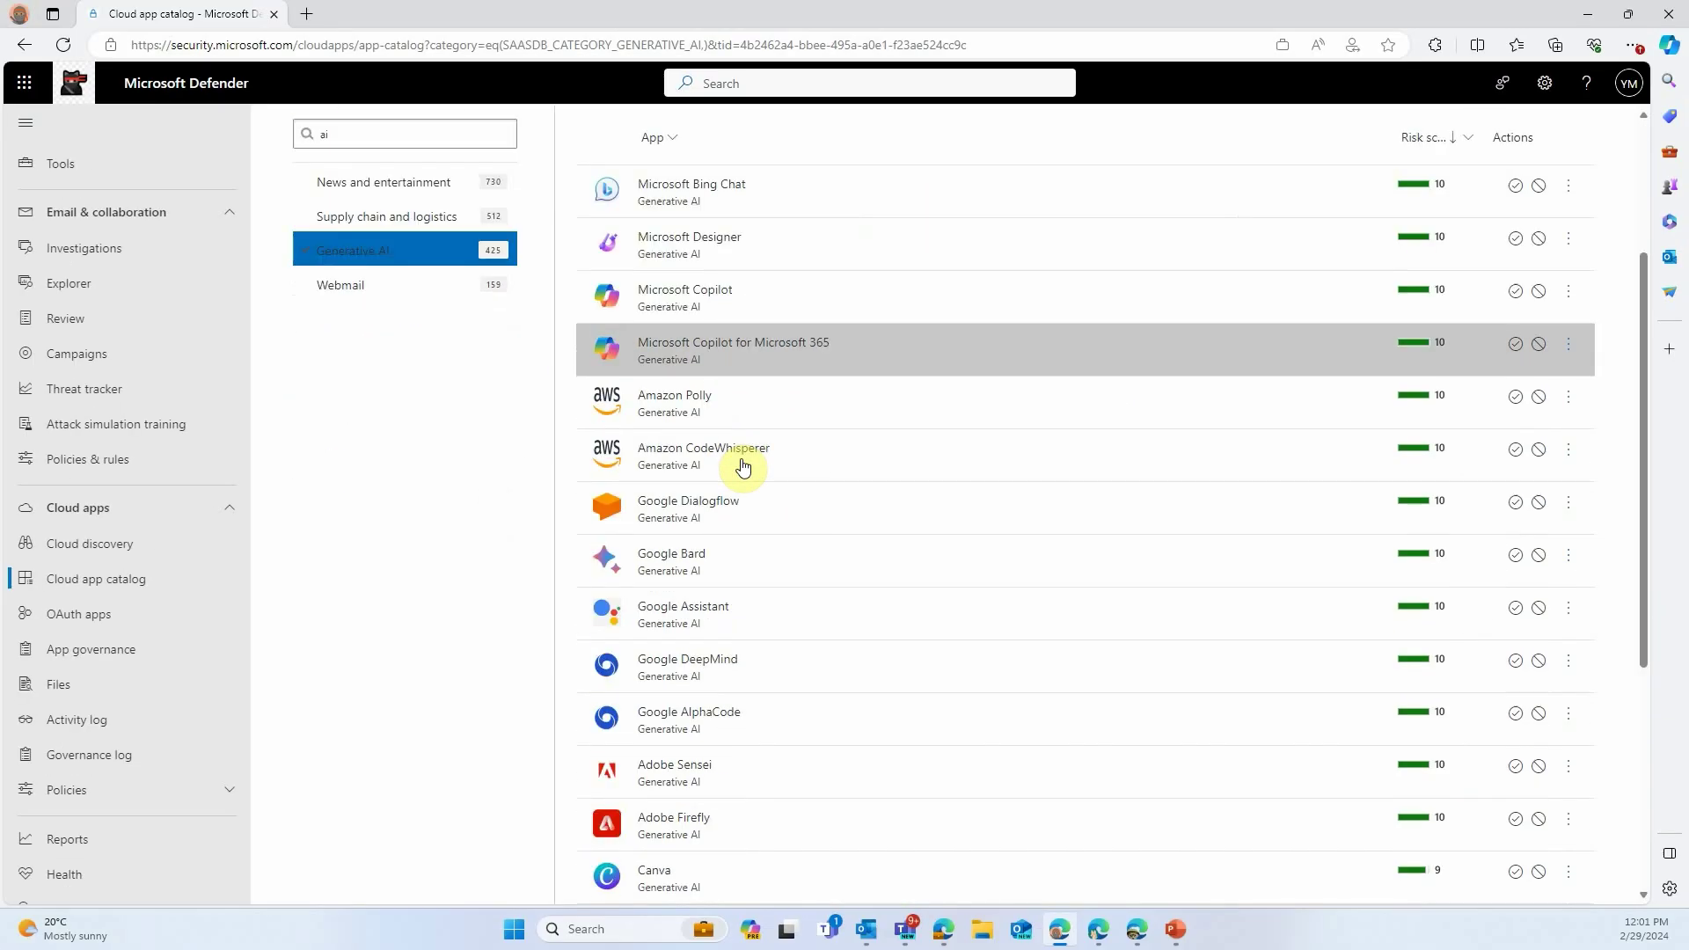
scroll(744, 466, down, 3)
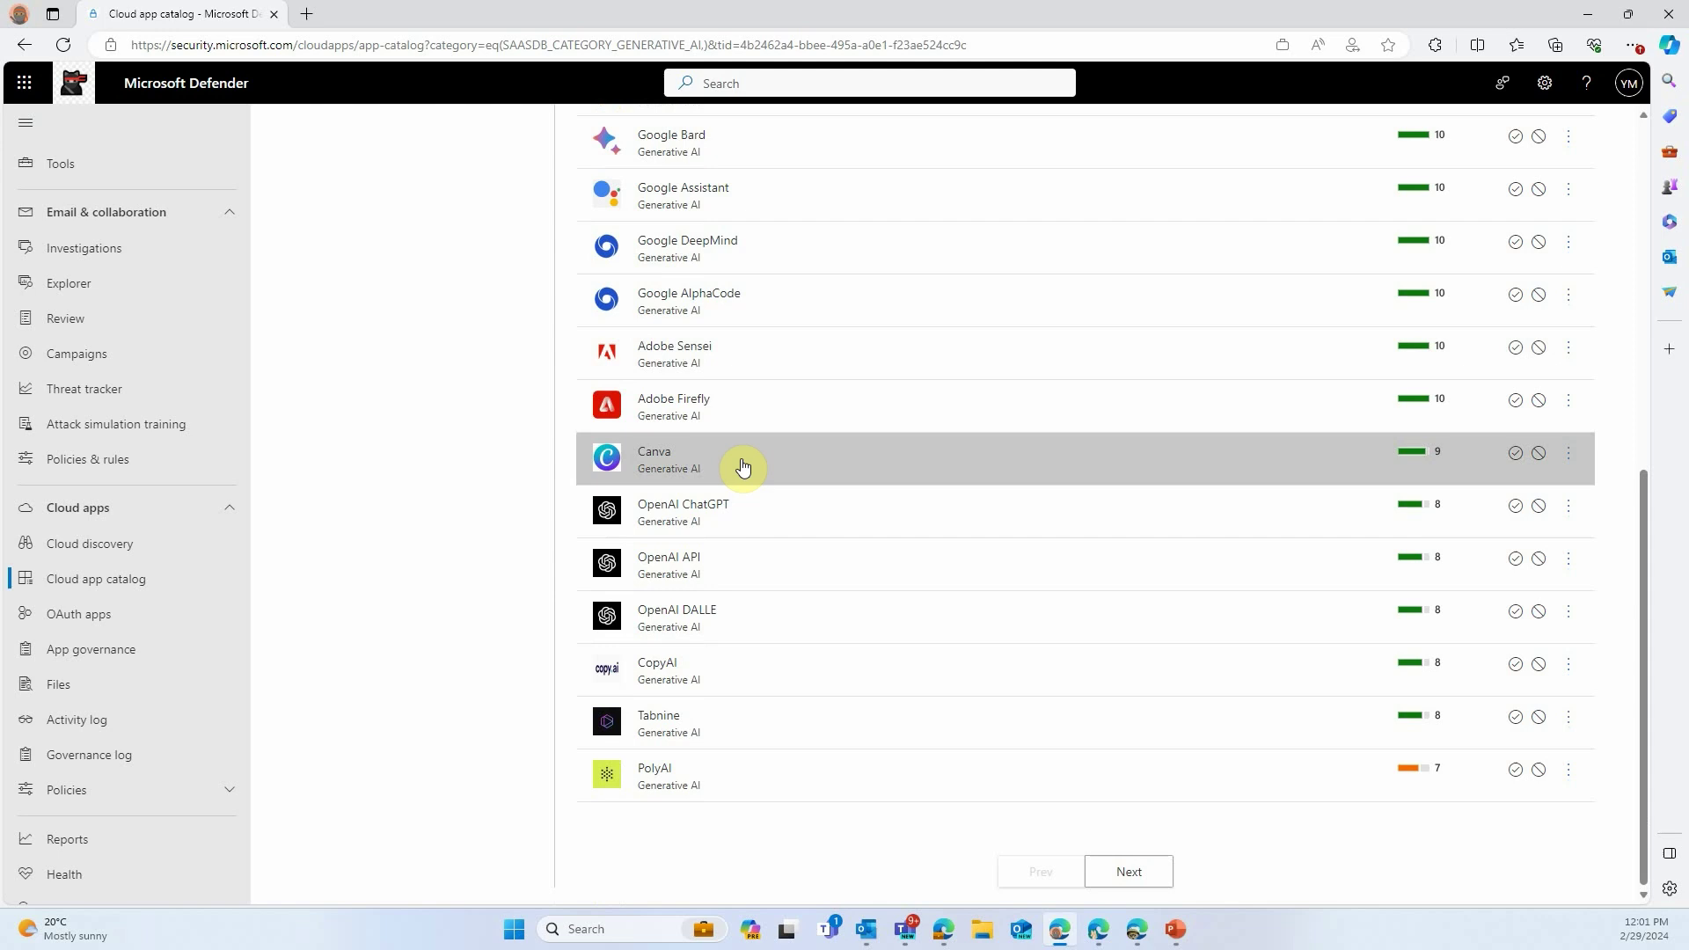
click(1135, 871)
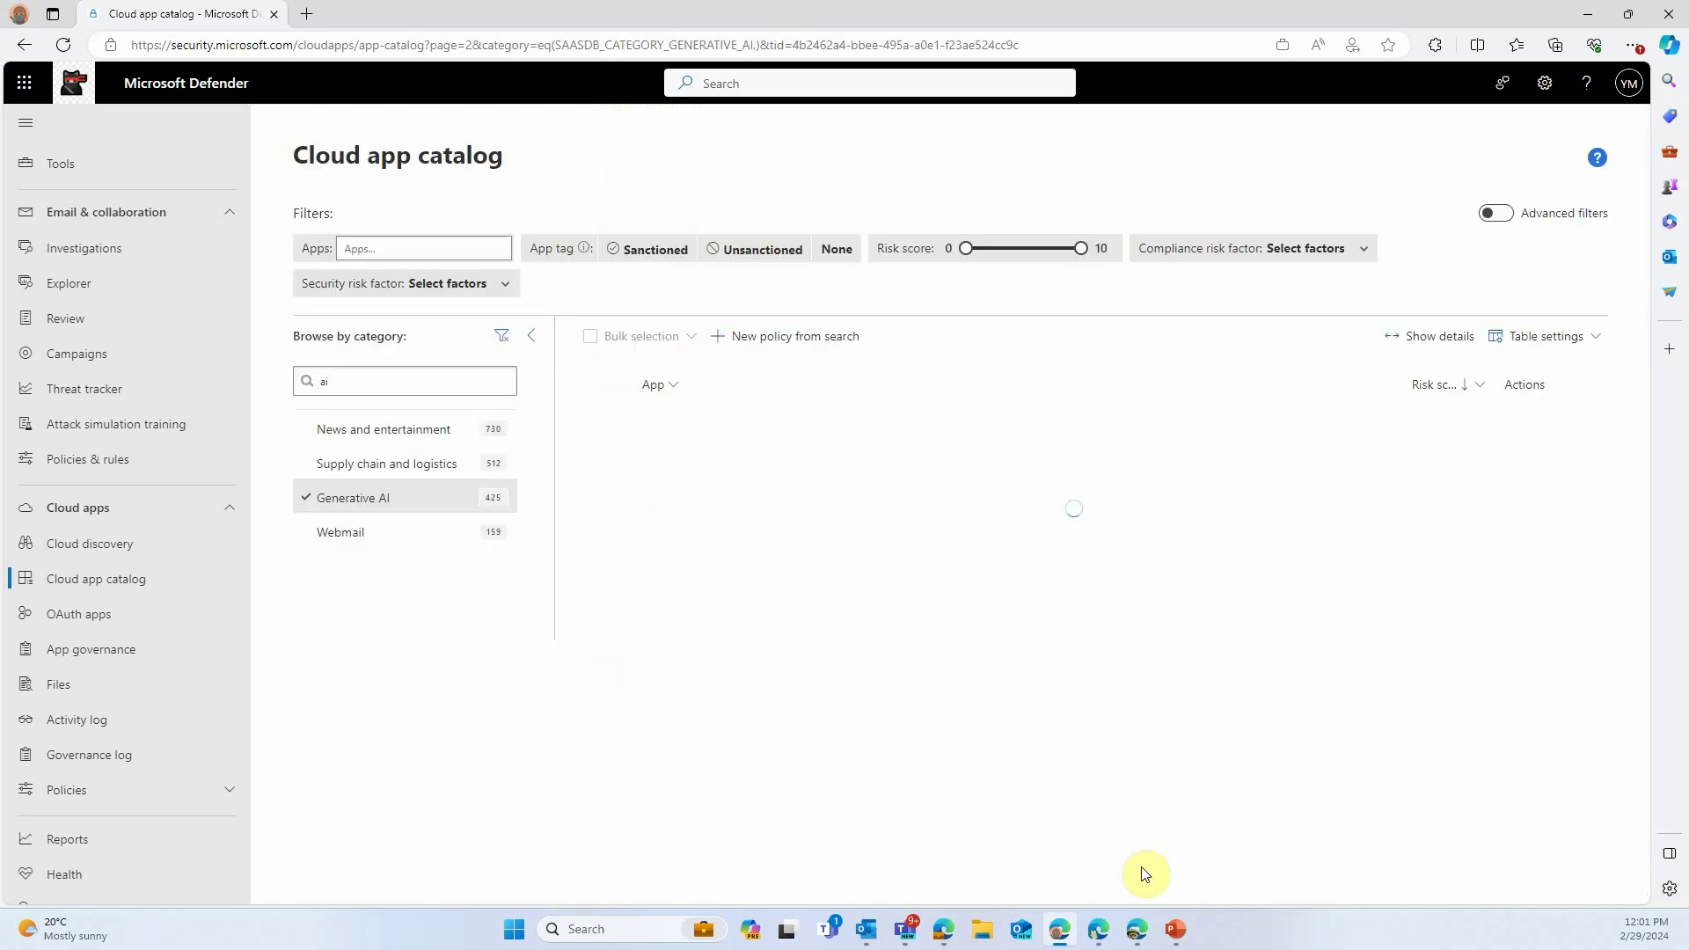
scroll(1106, 708, down, 4)
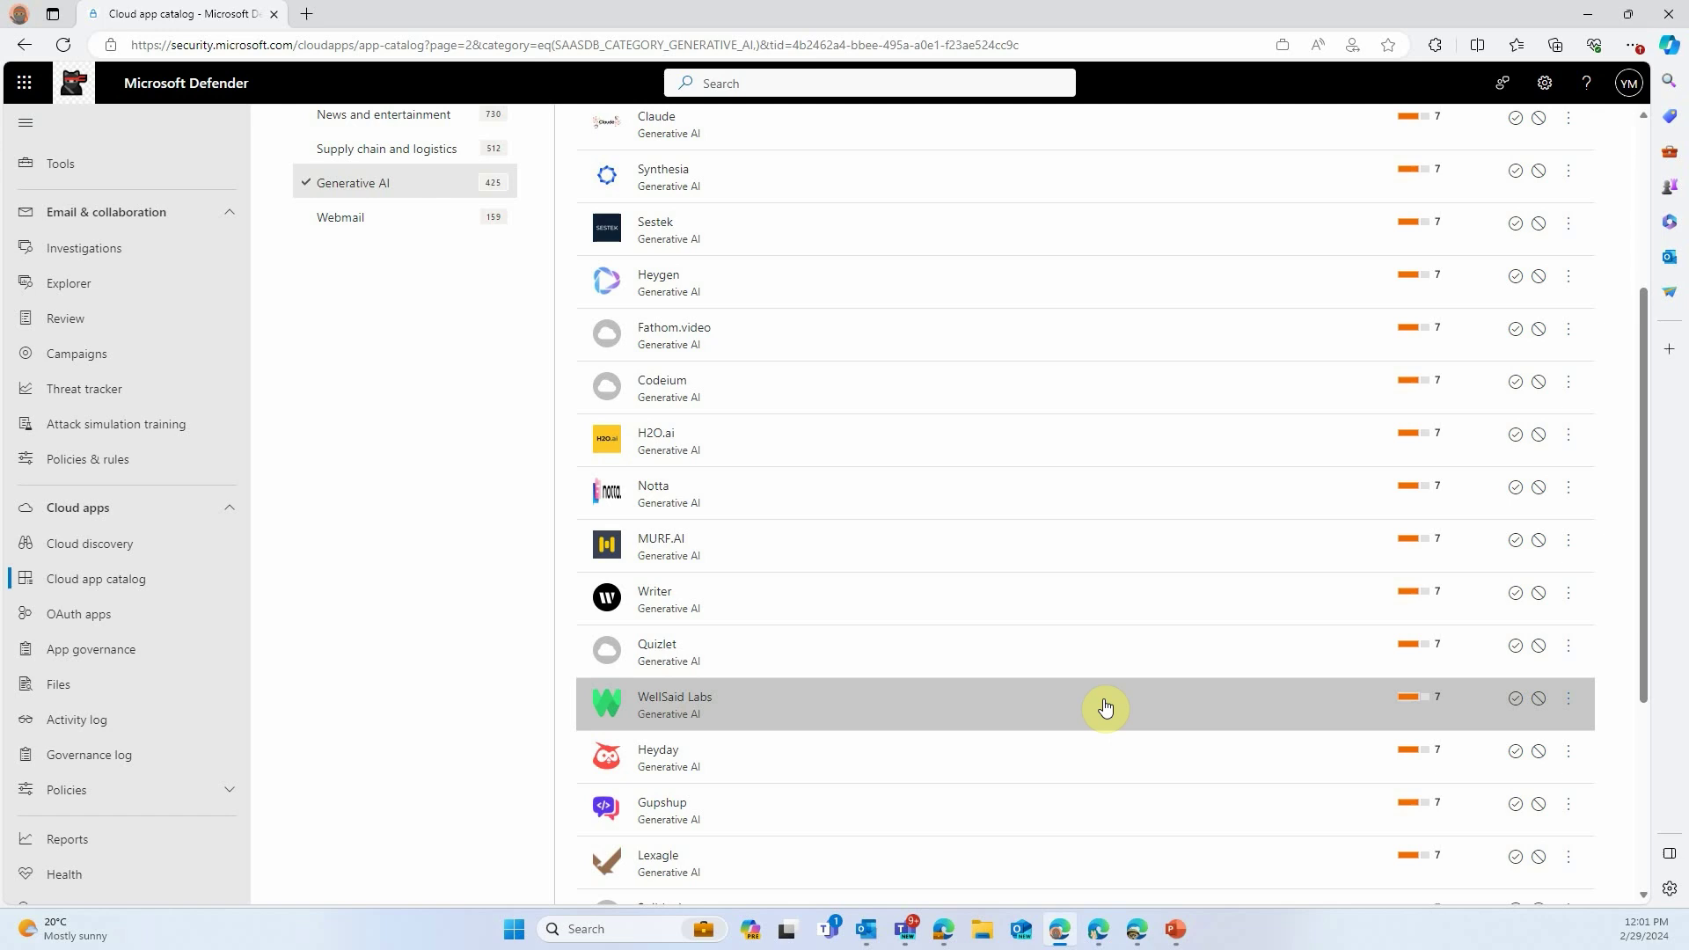
scroll(1106, 708, up, 4)
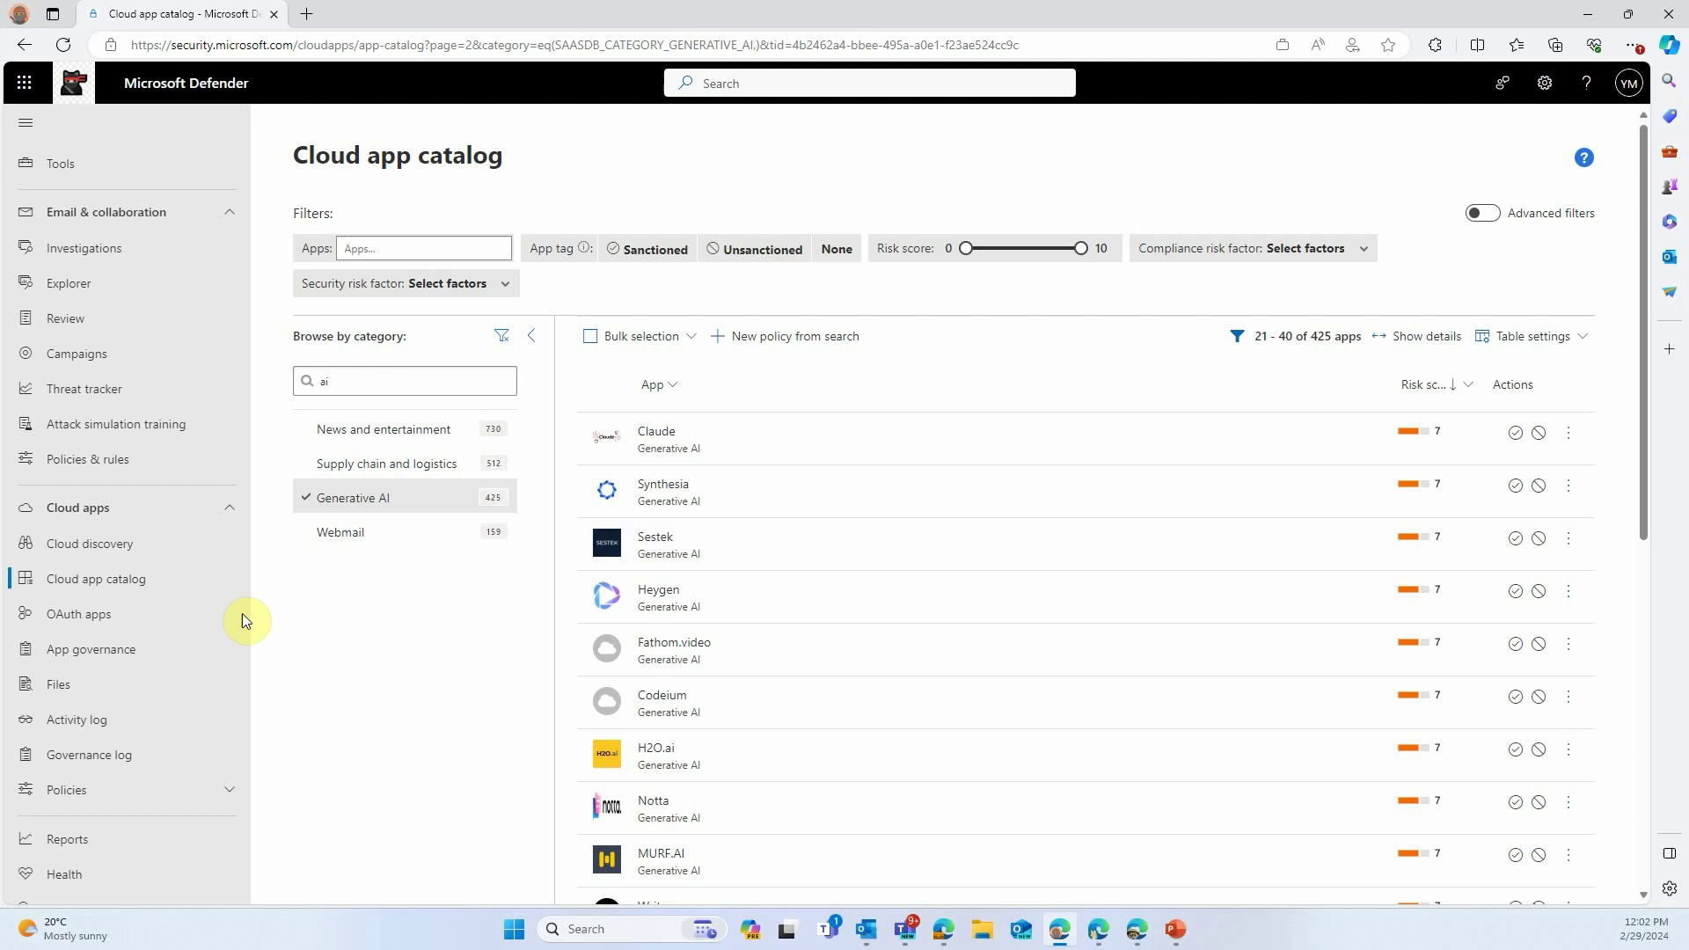
Filter Cloud discovery's Discovered apps to Generative AI, leaving Microsoft Copilot and Google Bard.
click(97, 546)
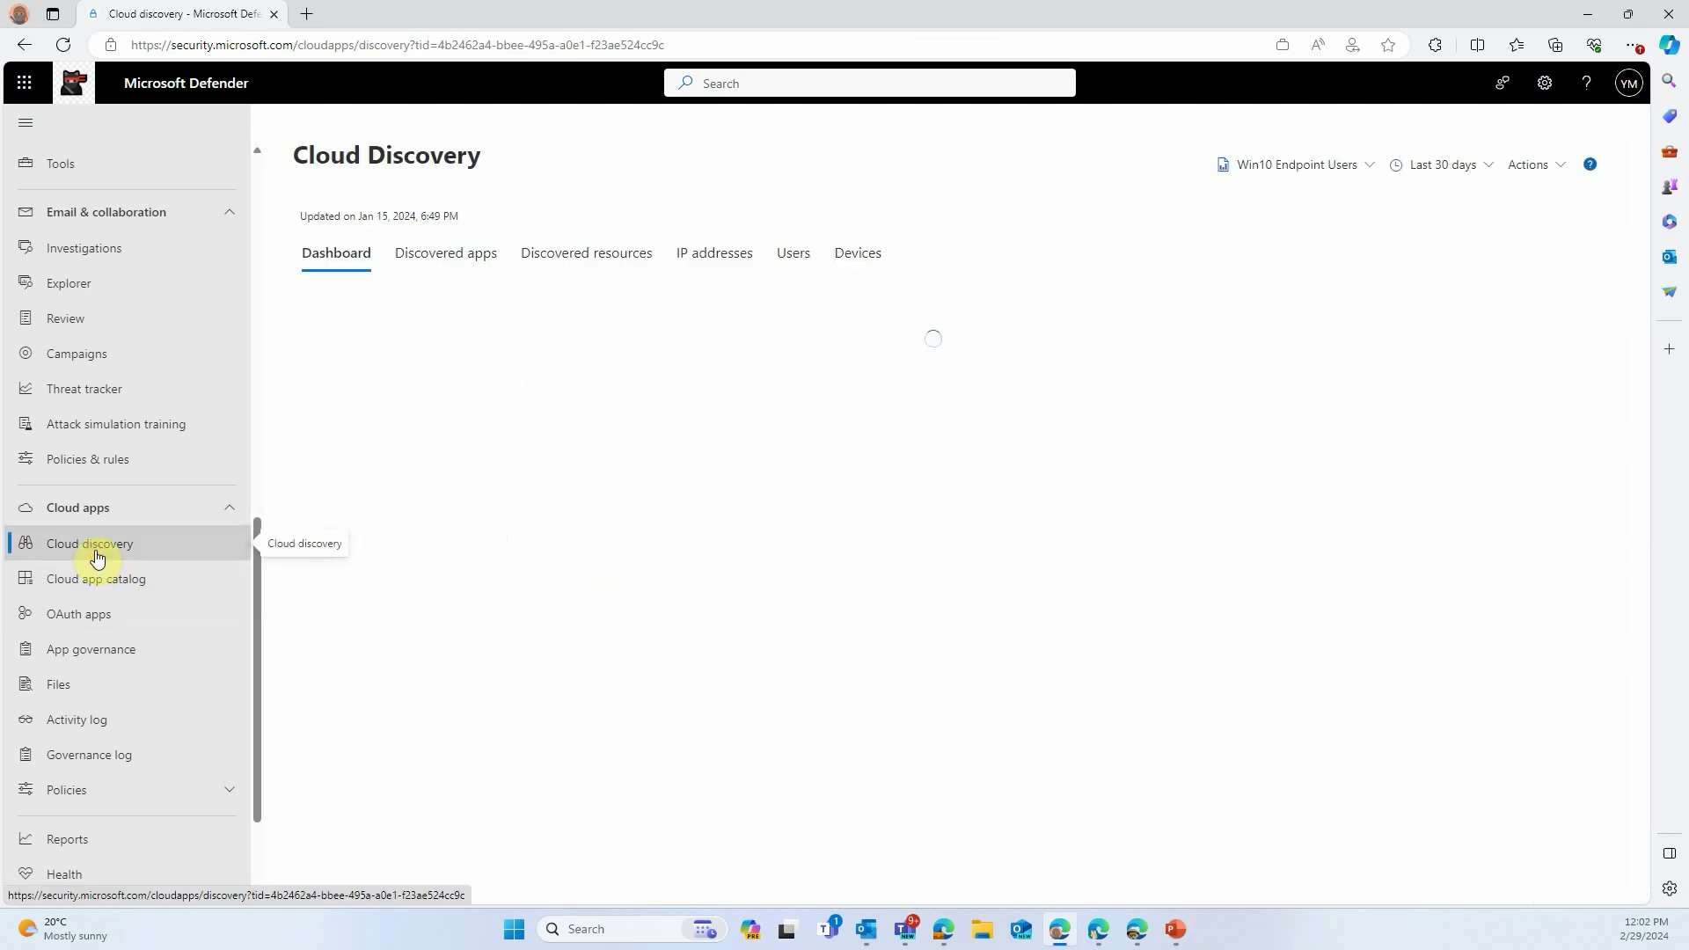
click(445, 253)
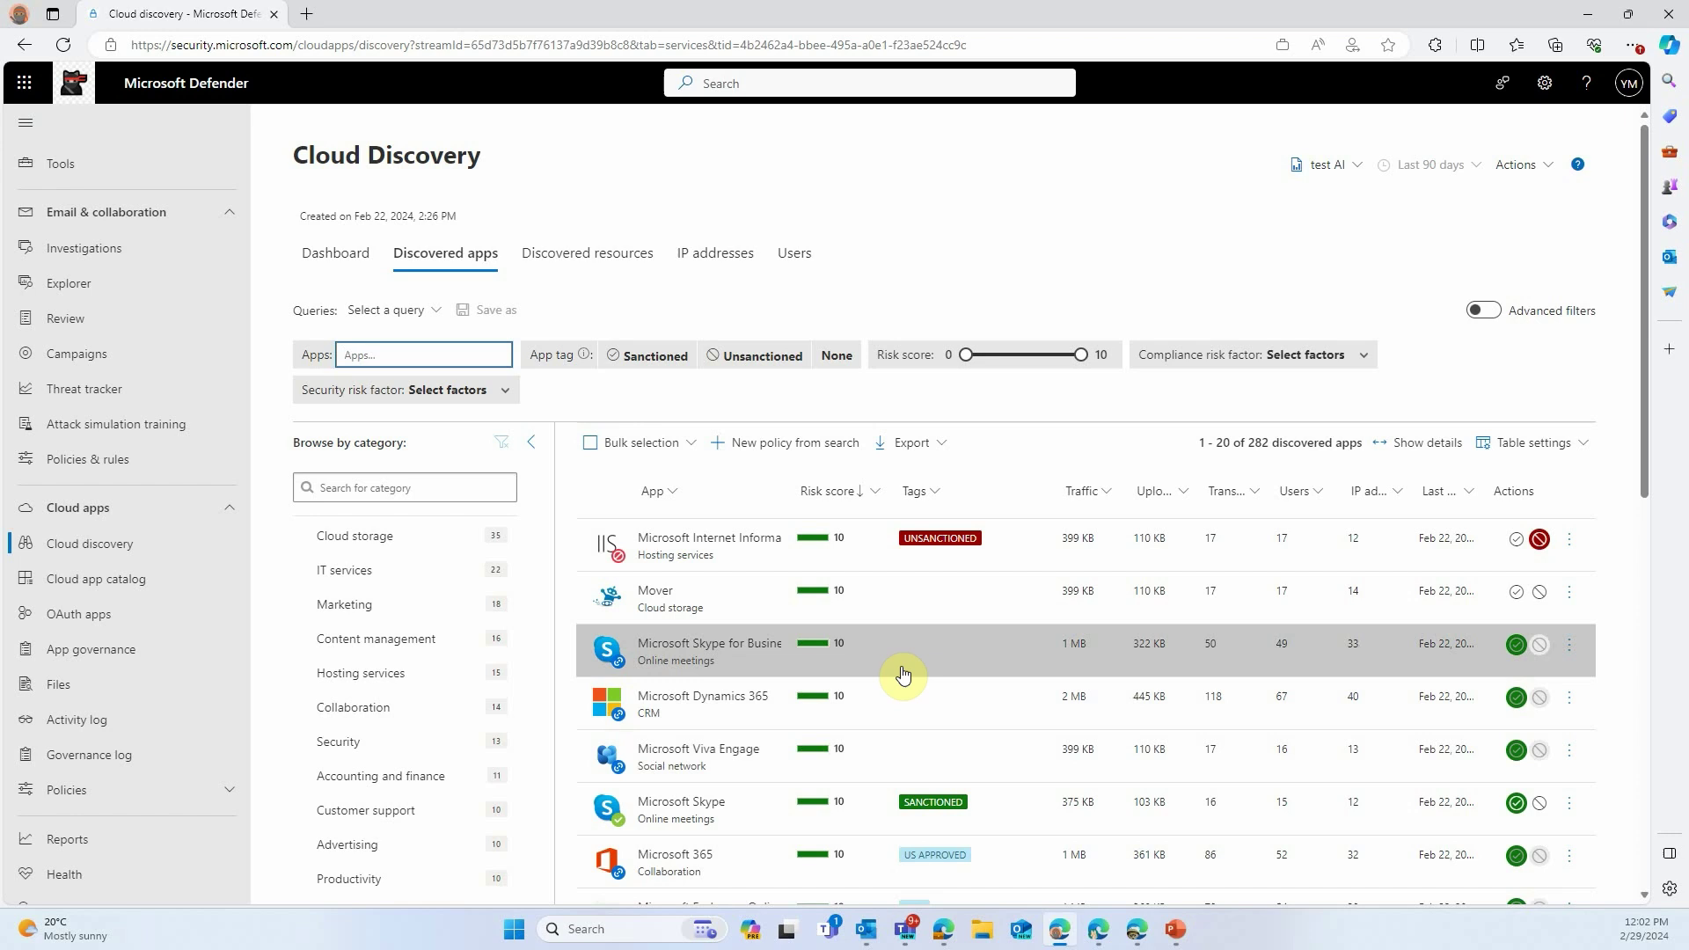
scroll(902, 675, down, 5)
scroll(902, 675, up, 5)
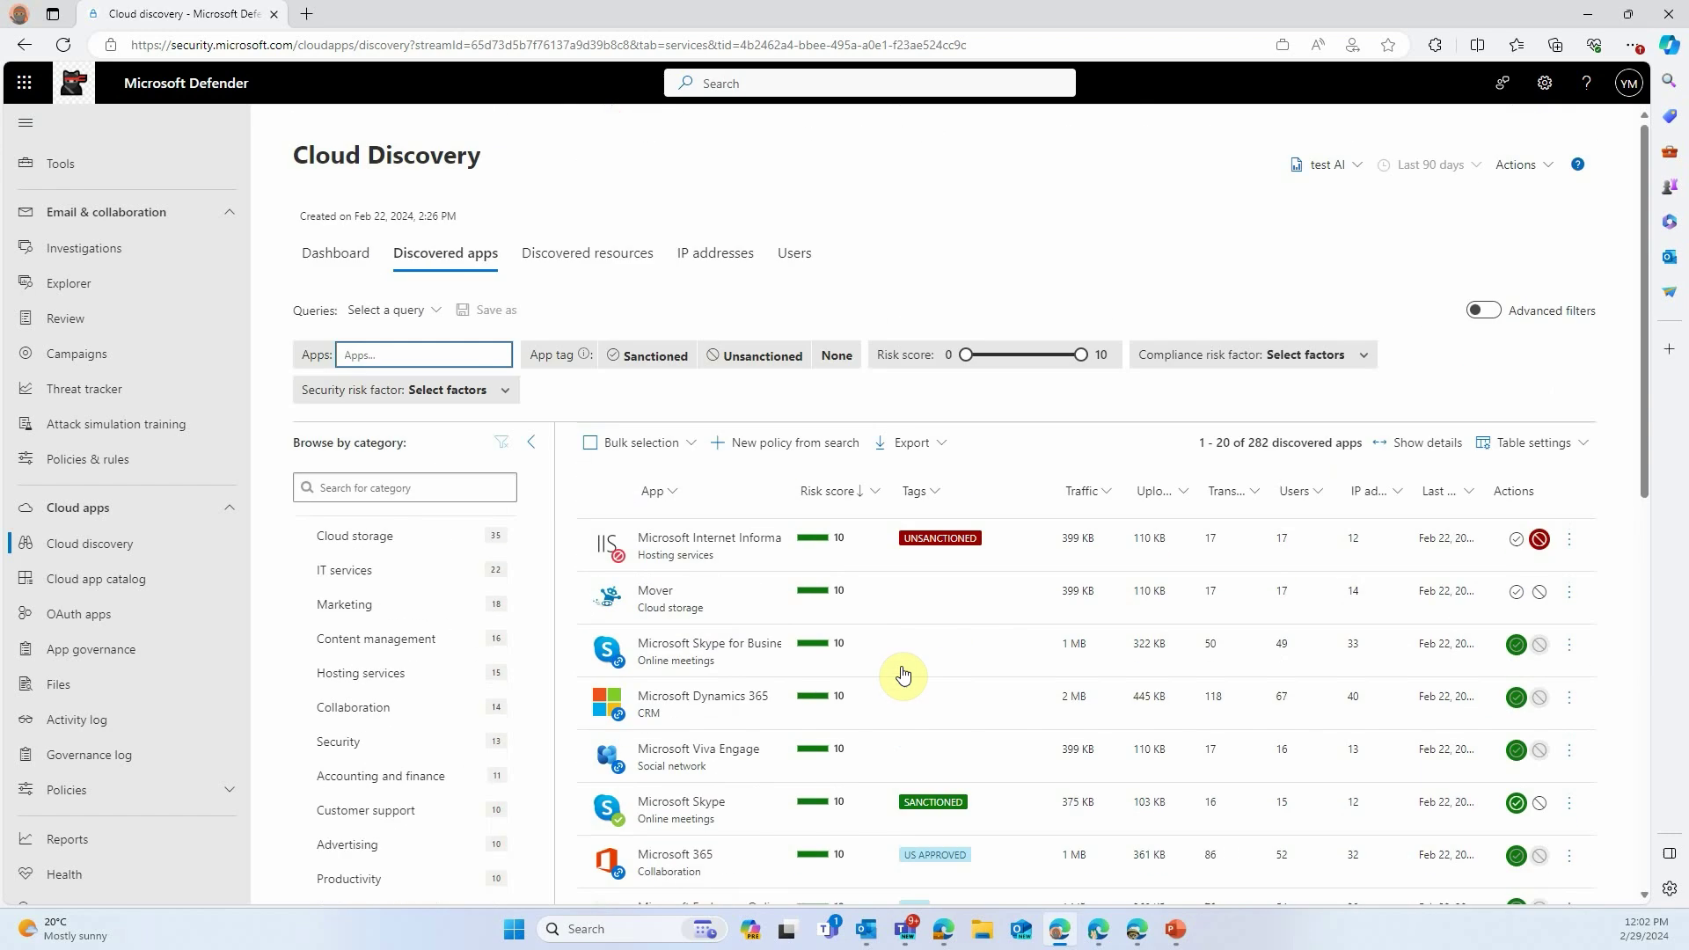
click(400, 489)
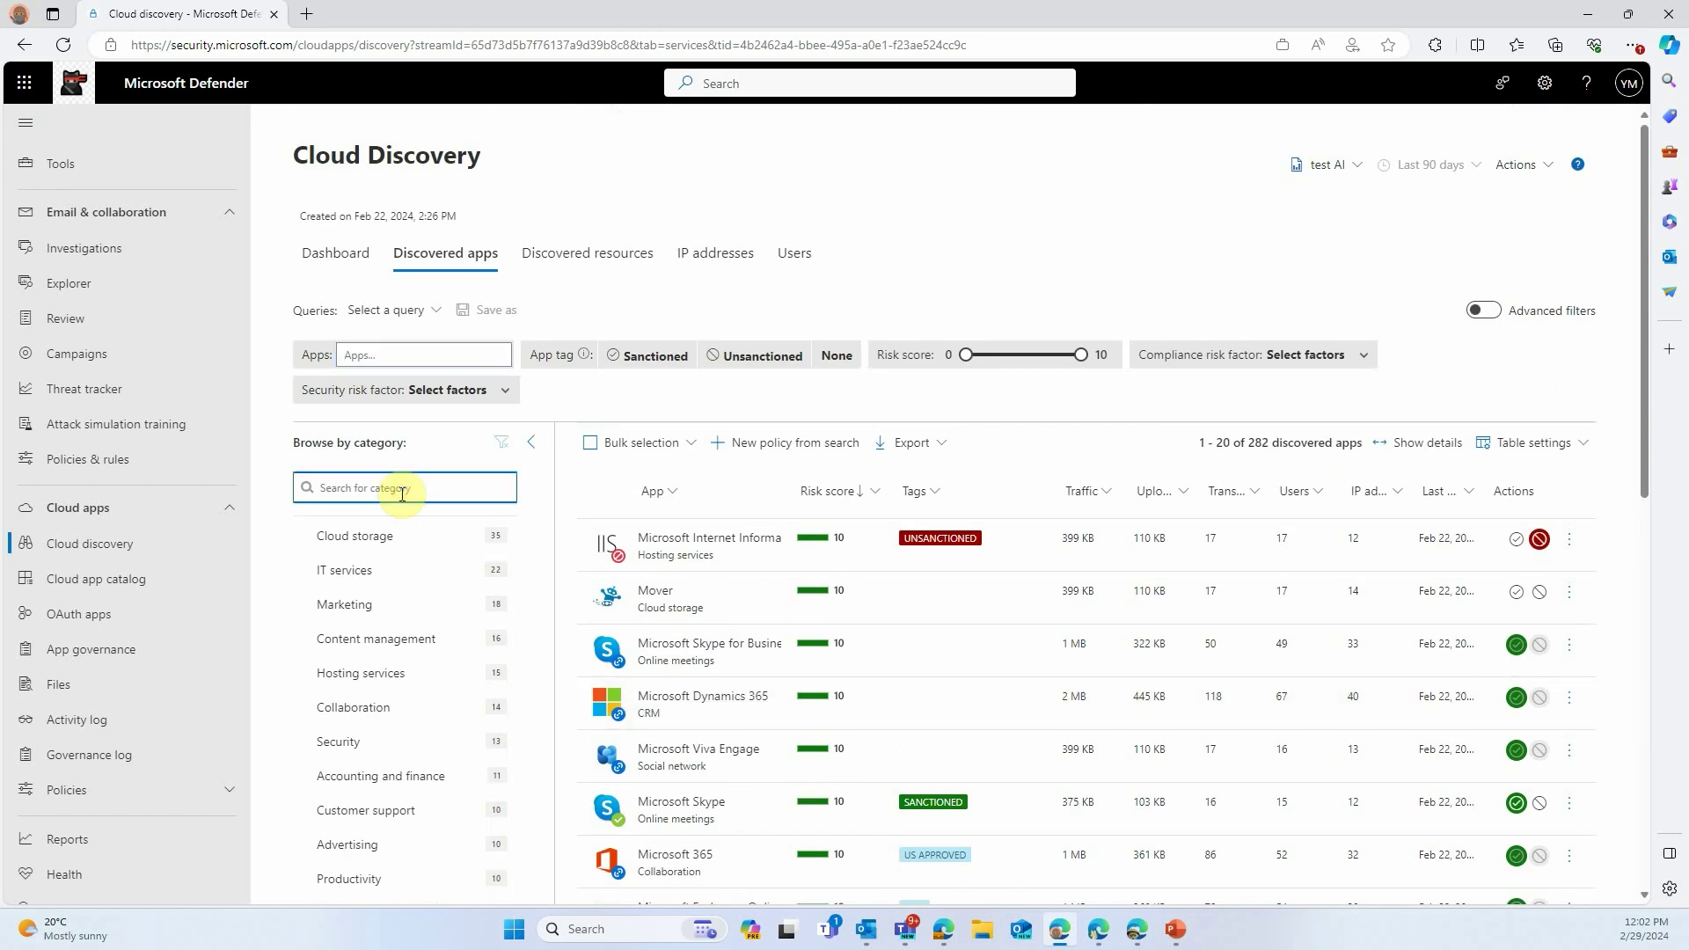
text(ai)
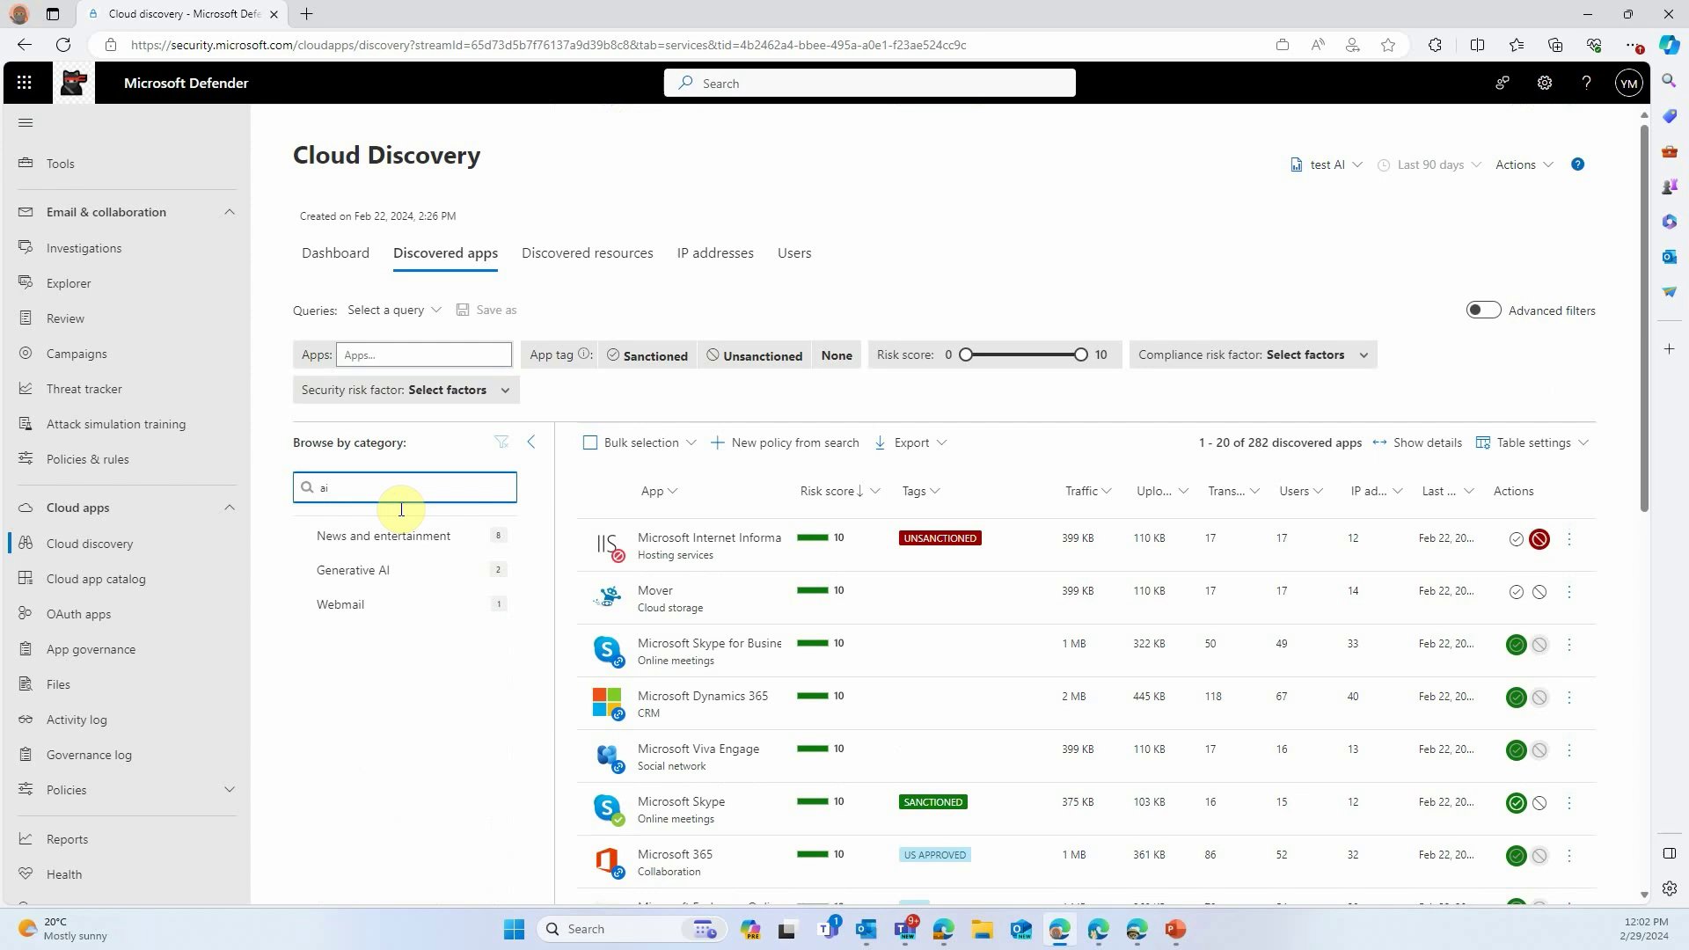
click(400, 571)
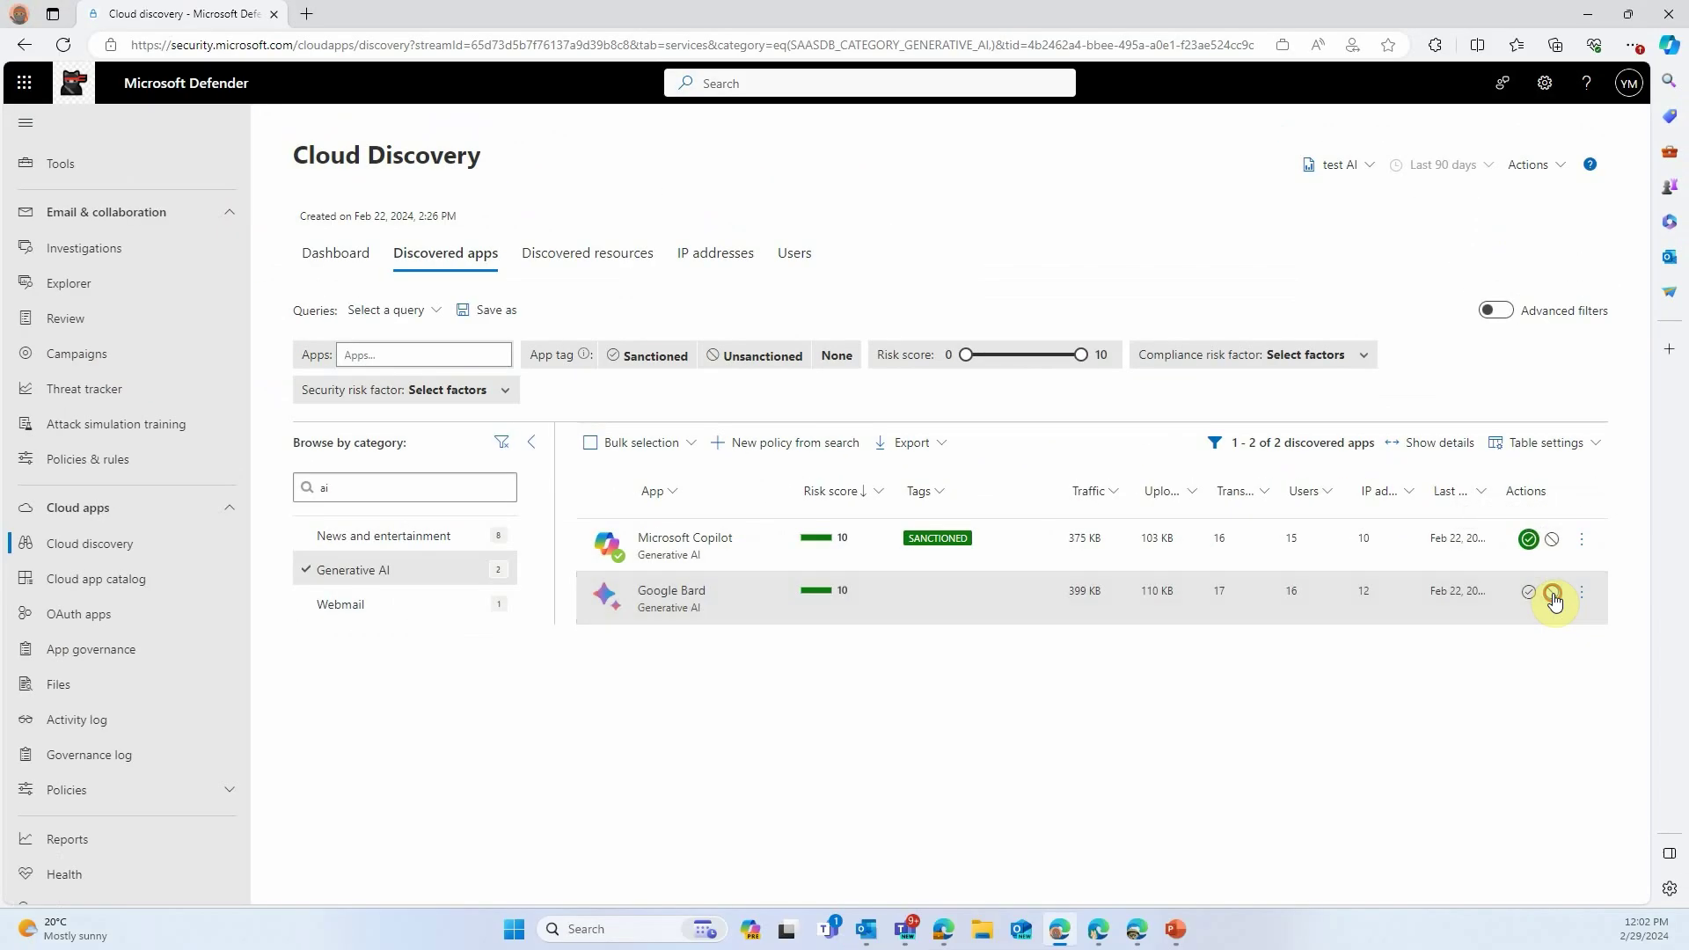
Tag Google Bard as Unsanctioned and confirm the change.
click(1245, 655)
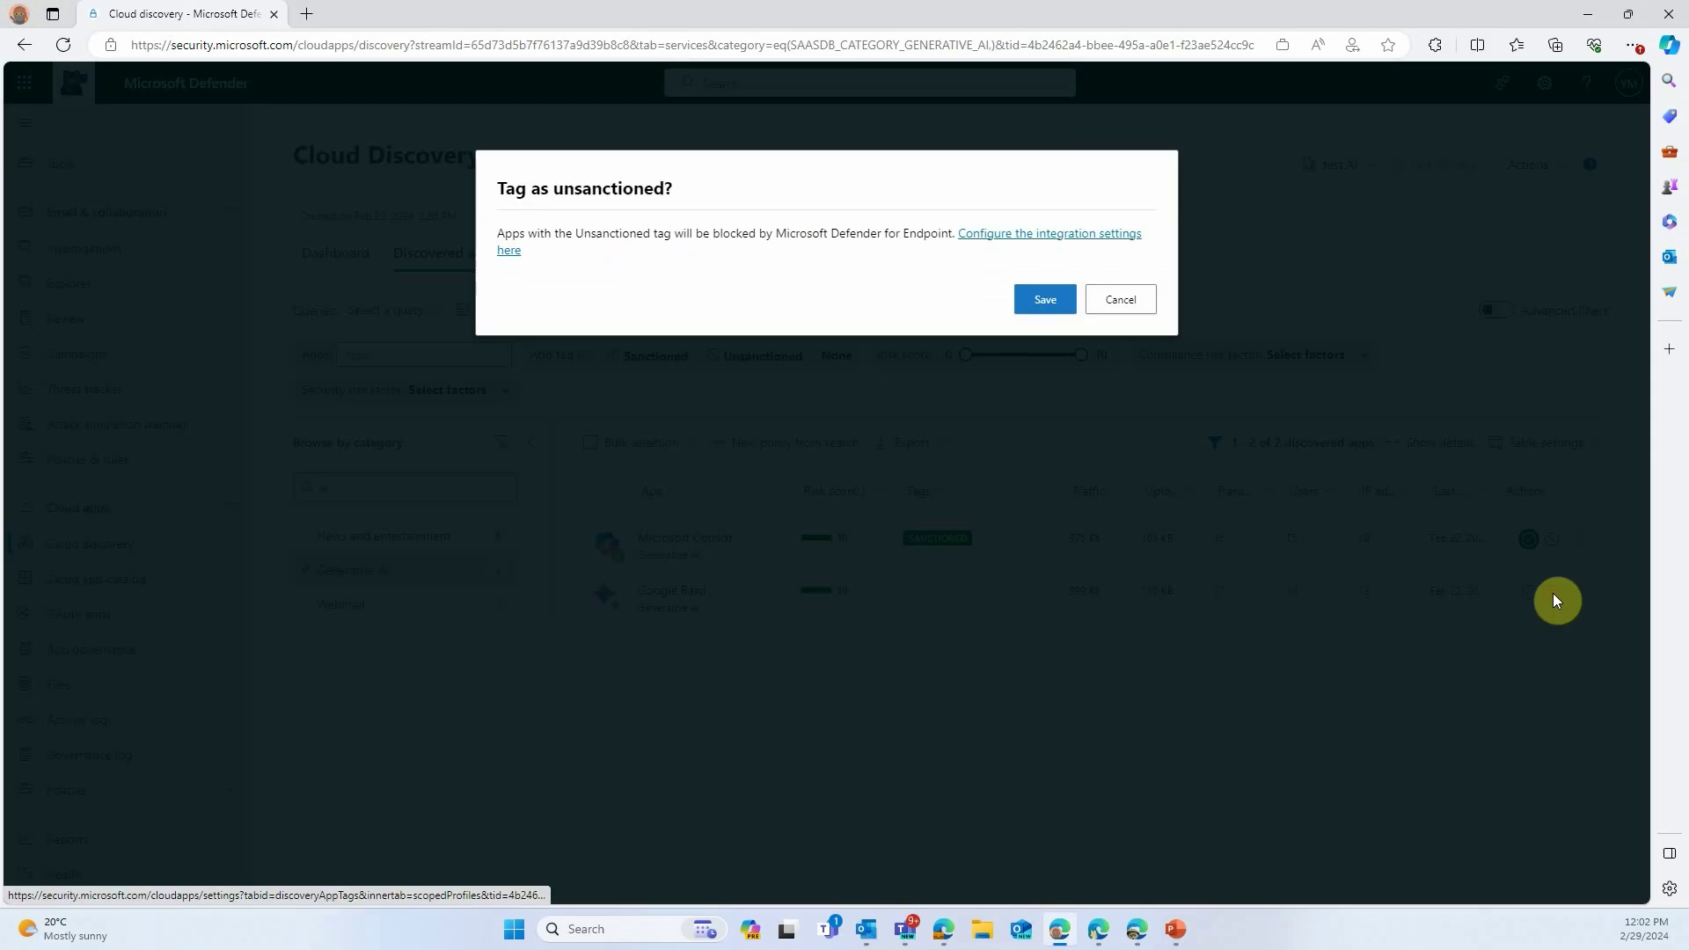
click(1066, 303)
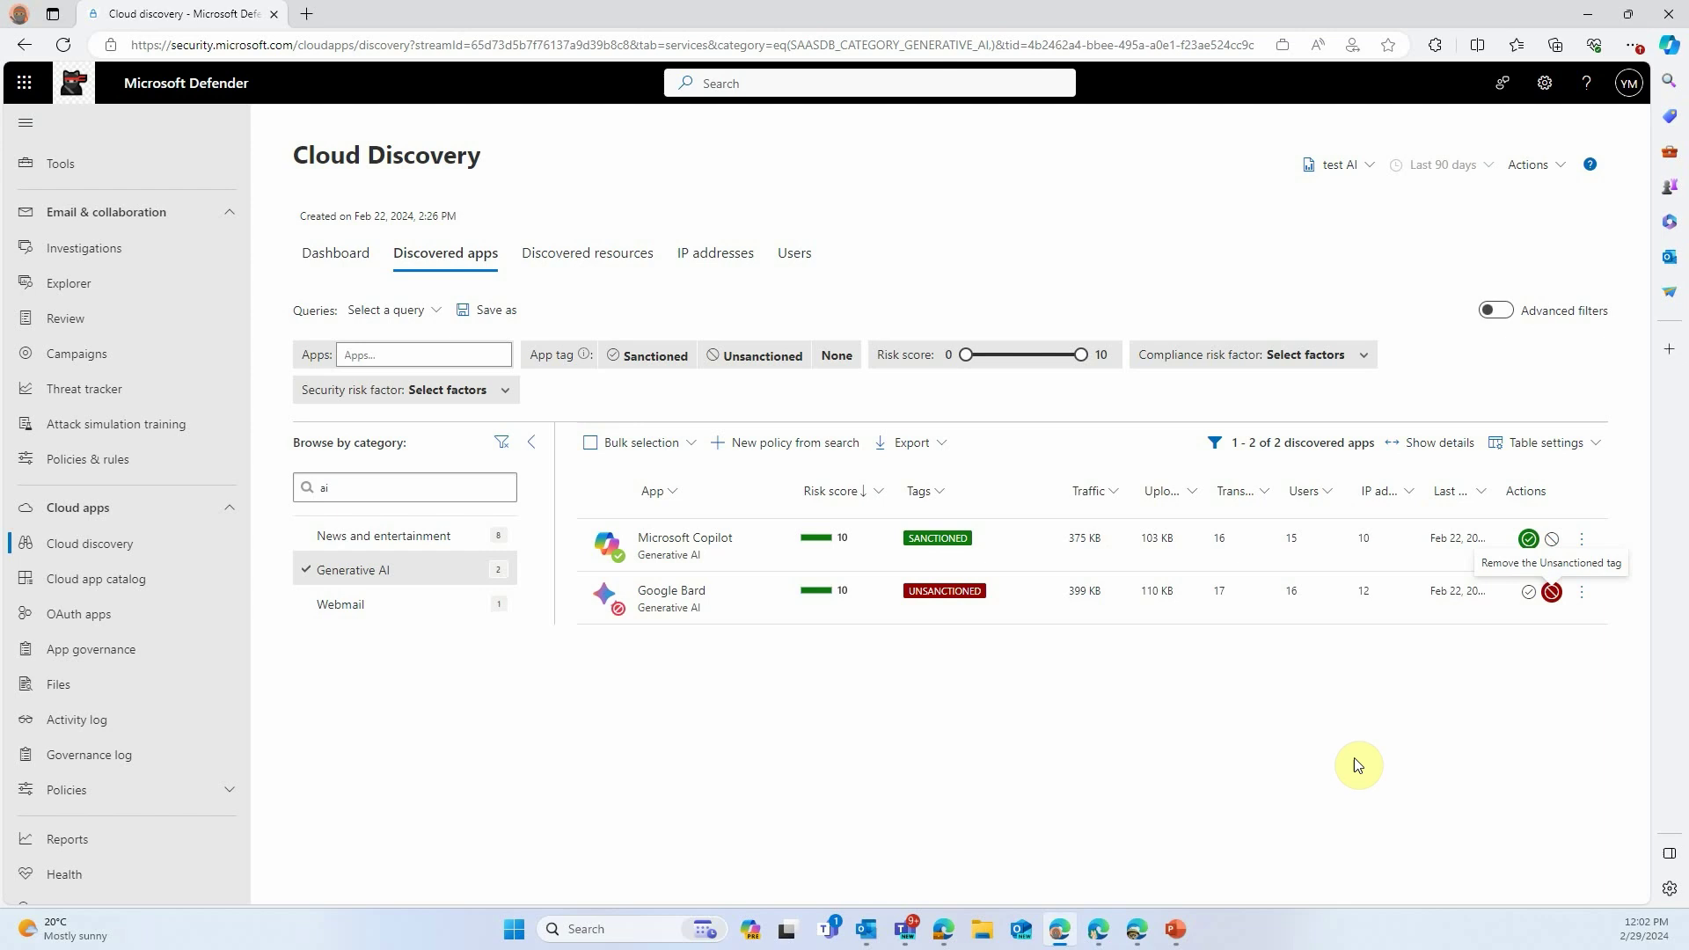
Start a new policy from the Generative AI search, triggering when over 50 users use an app the same day.
click(792, 451)
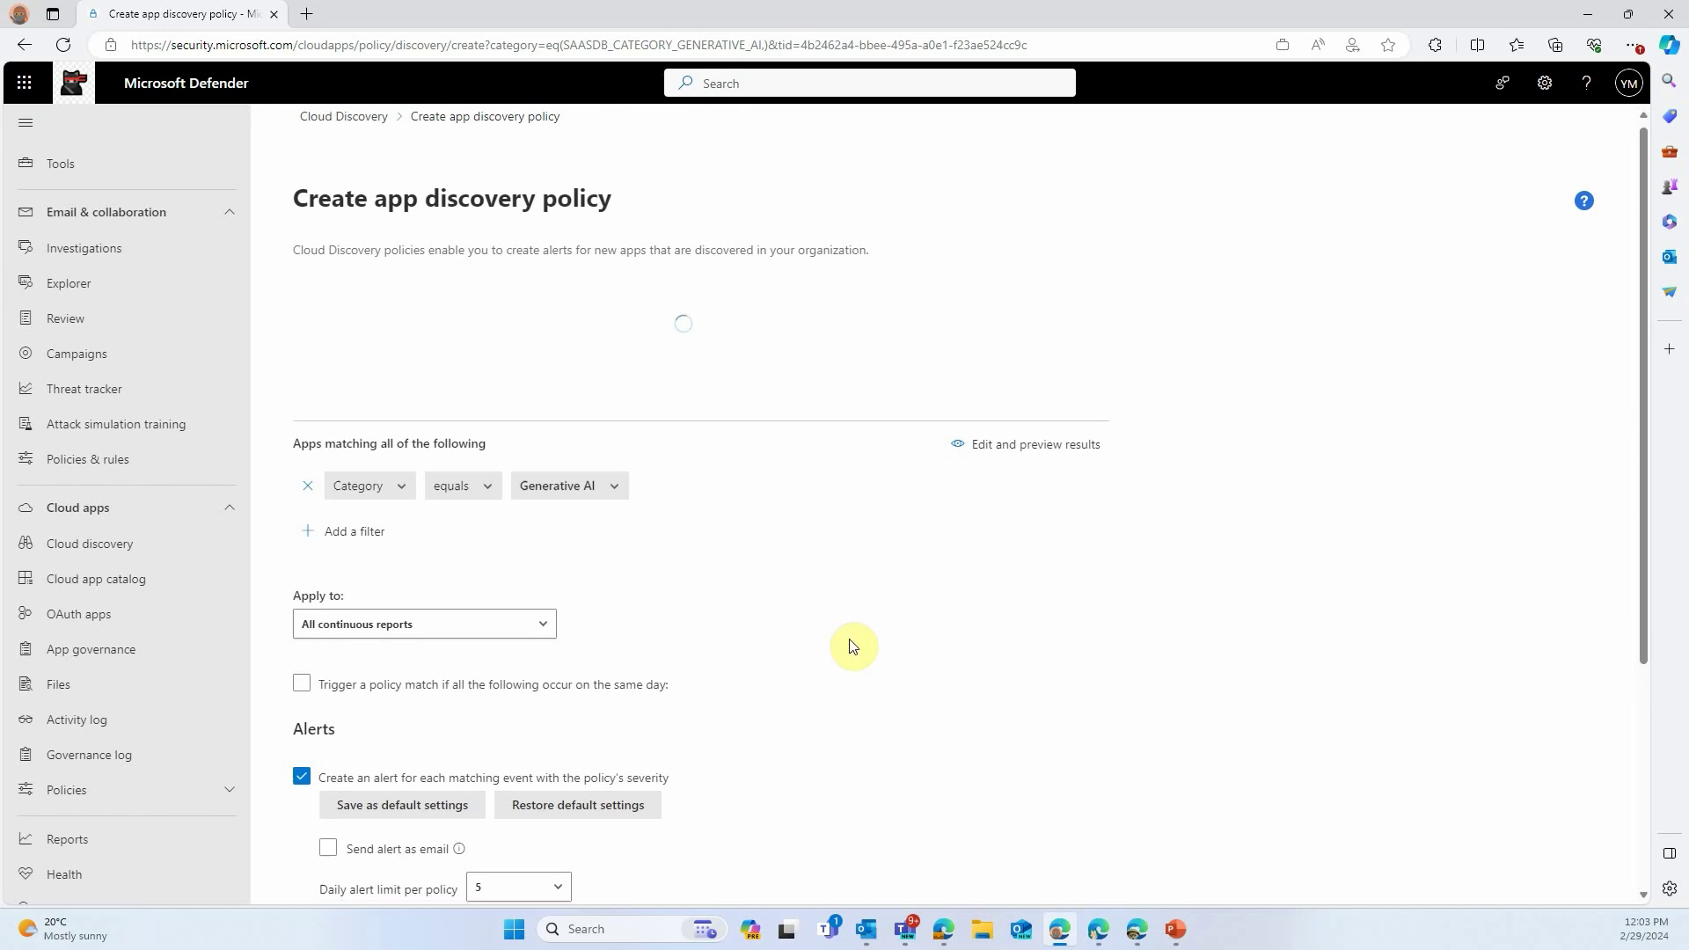
scroll(852, 646, down, 1)
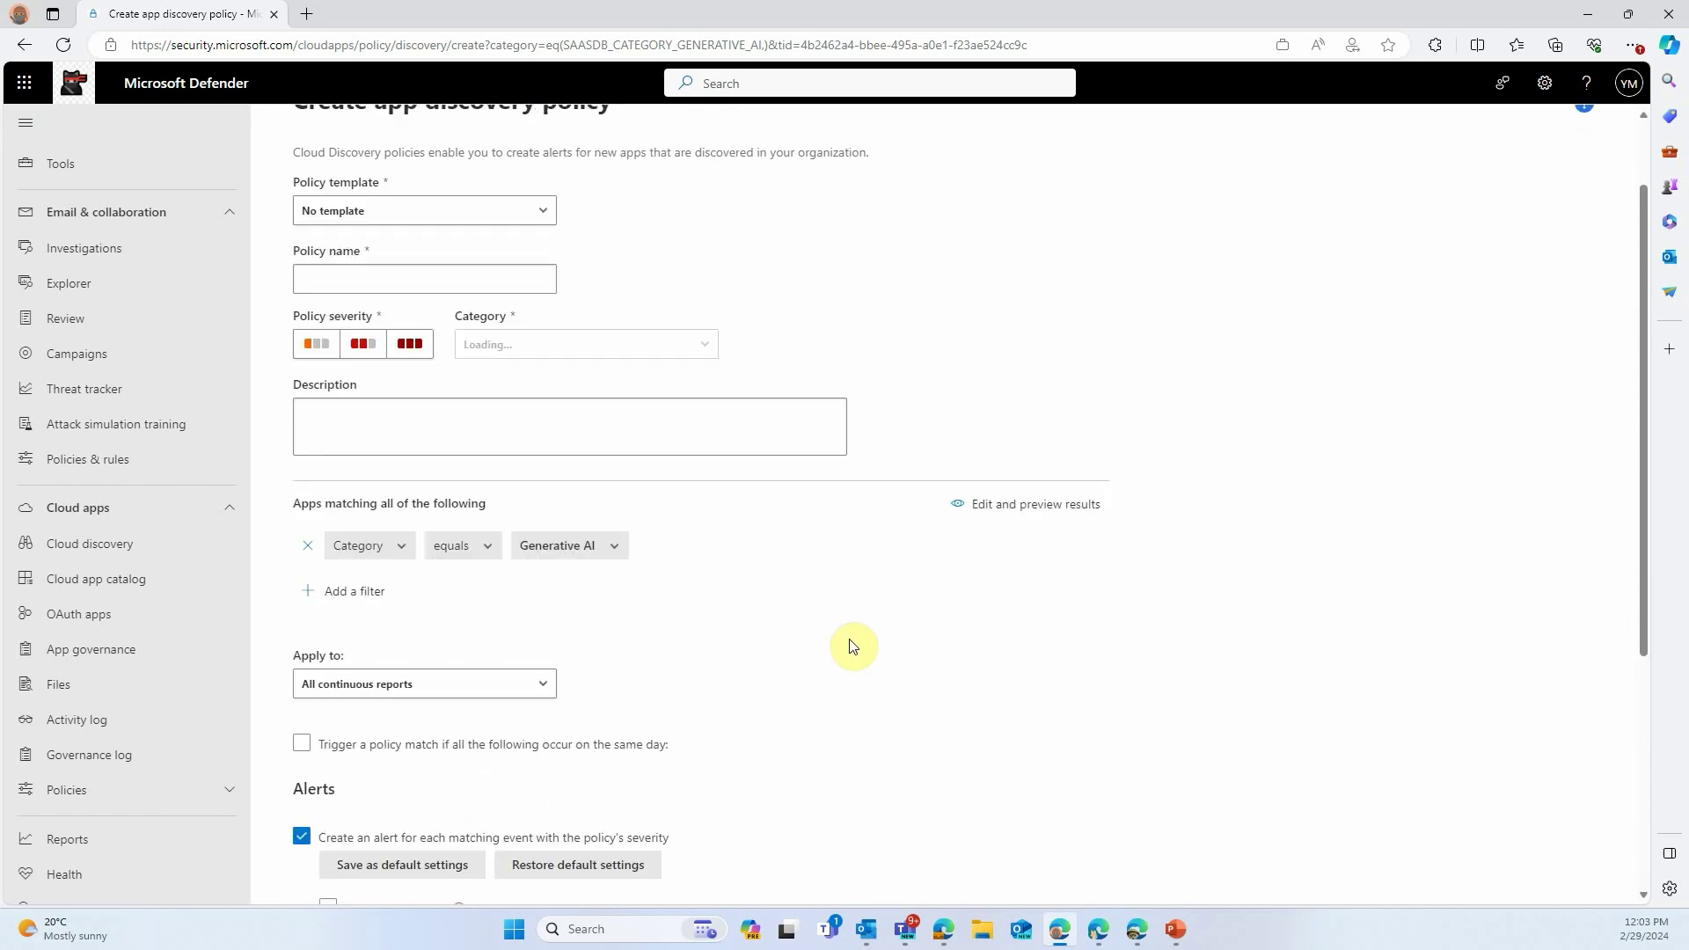
scroll(853, 647, down, 1)
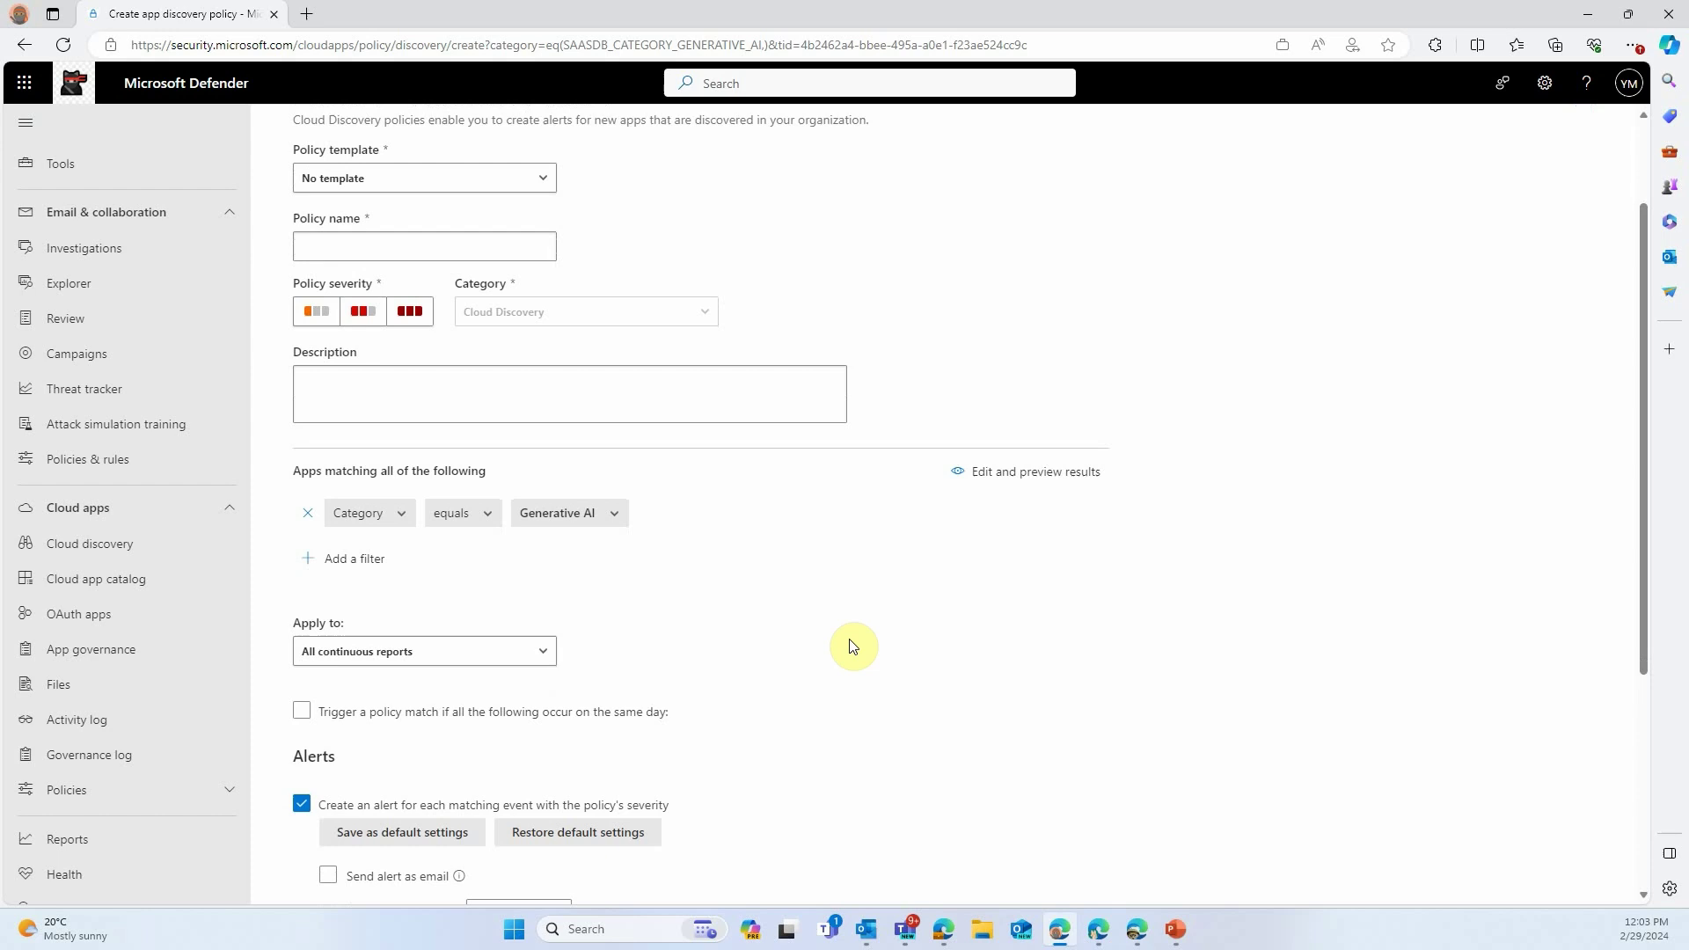
scroll(853, 647, down, 3)
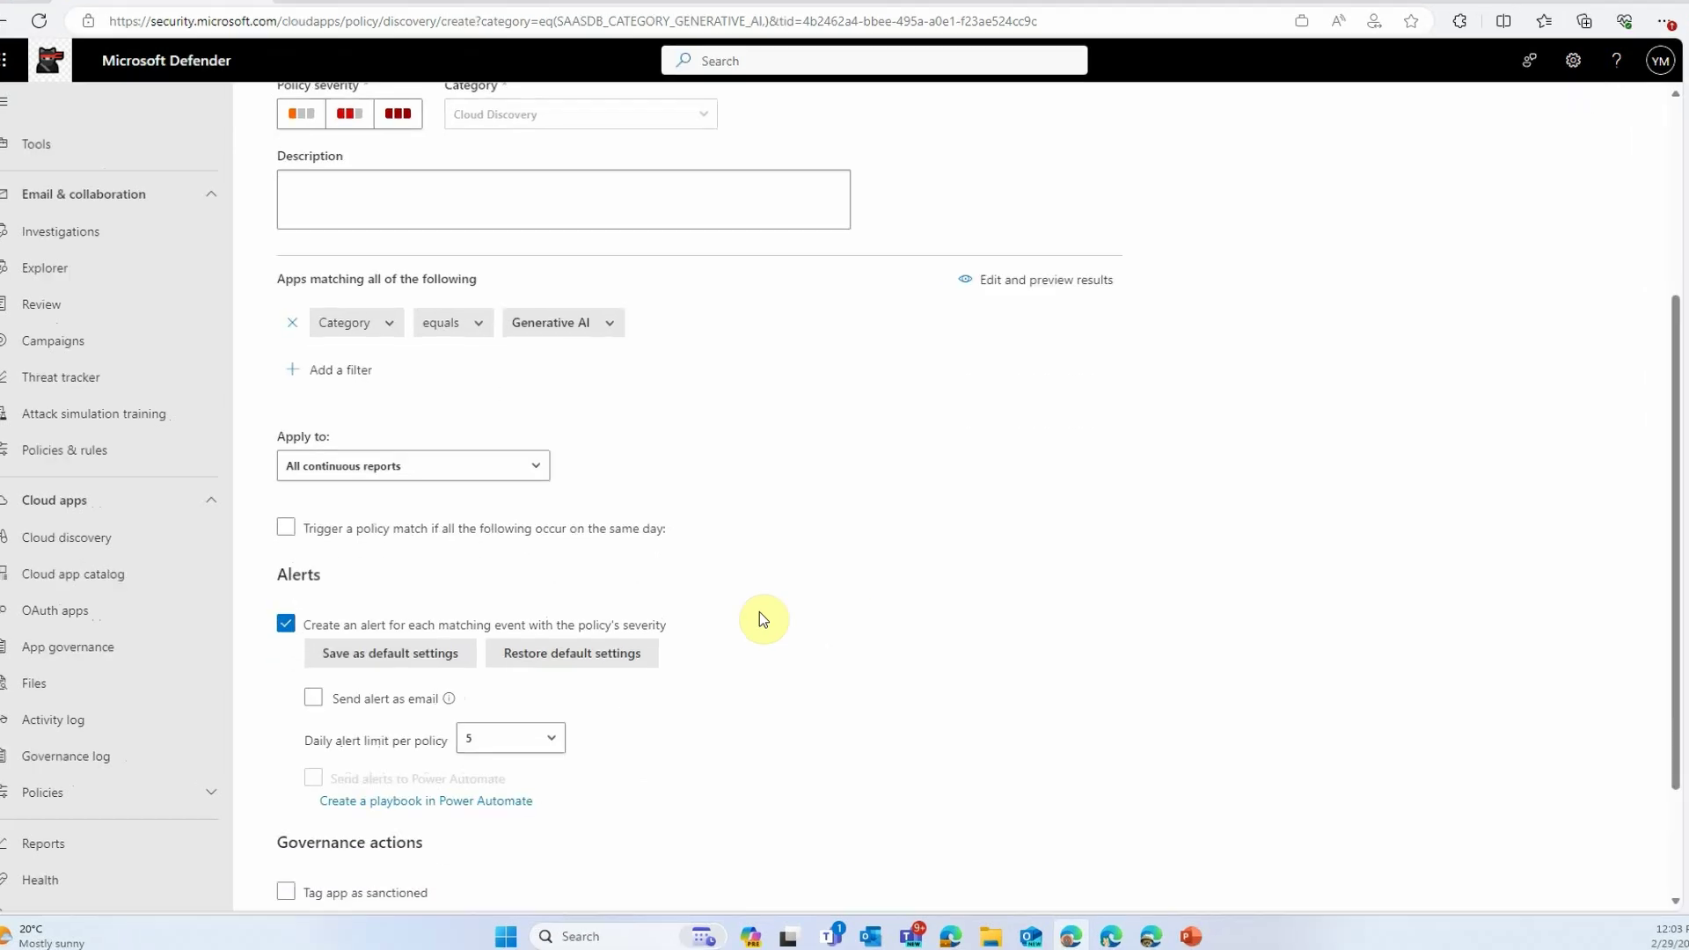
click(285, 529)
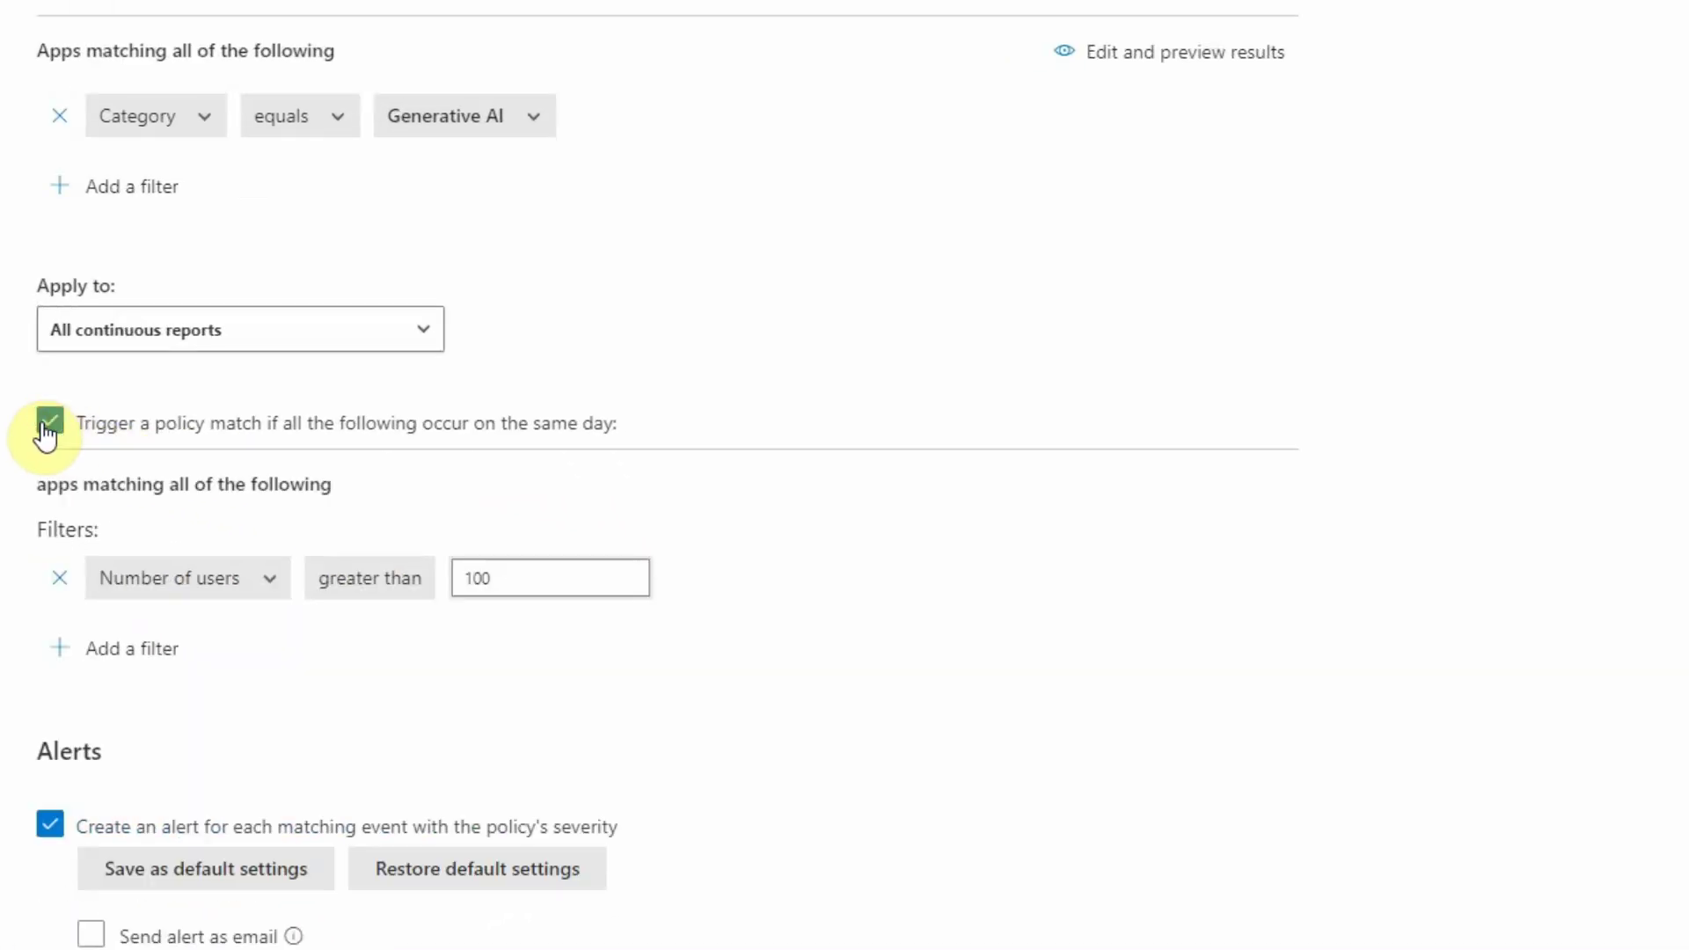
double_click(505, 584)
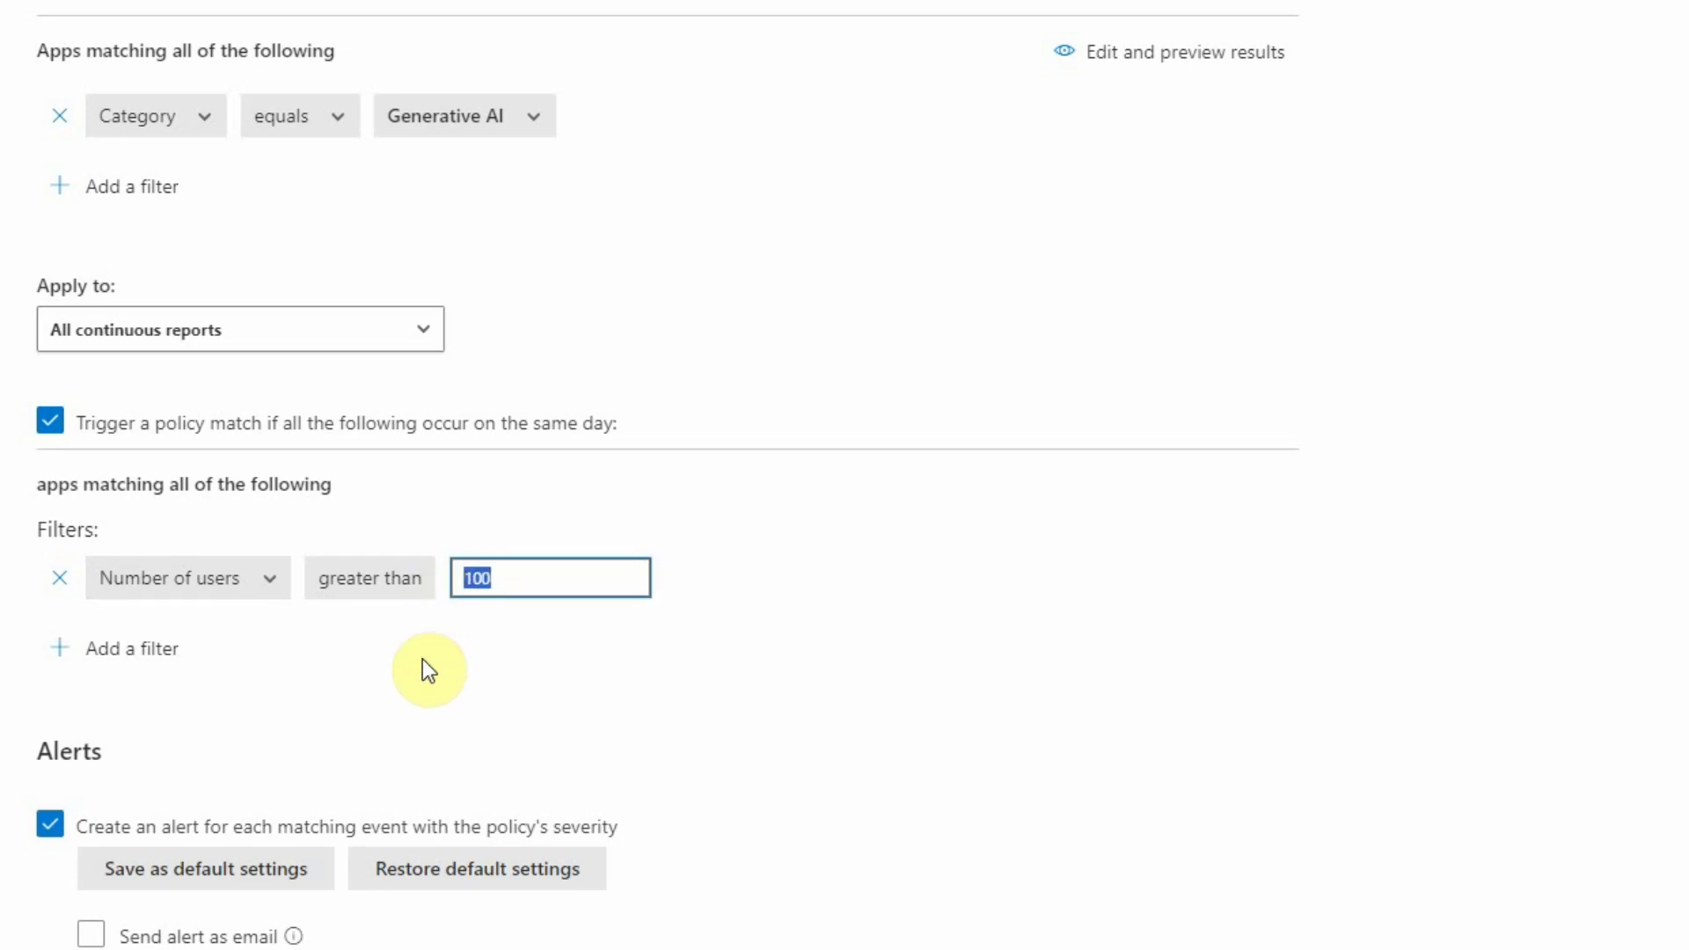
text(50)
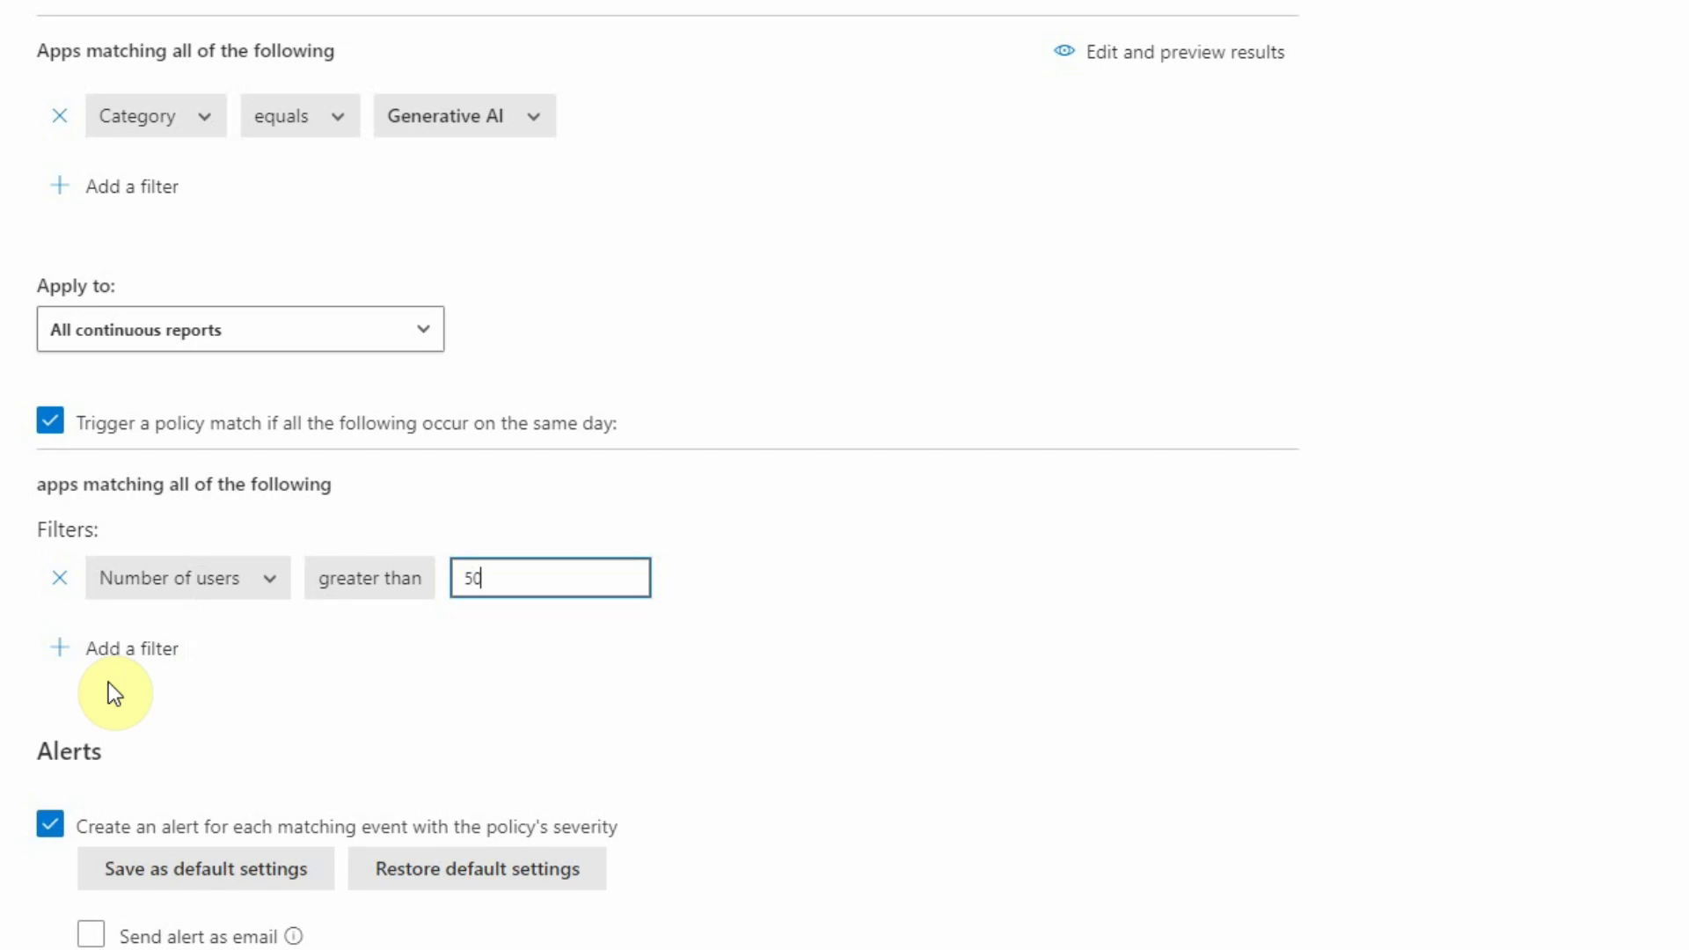
click(108, 682)
scroll(520, 484, up, 3)
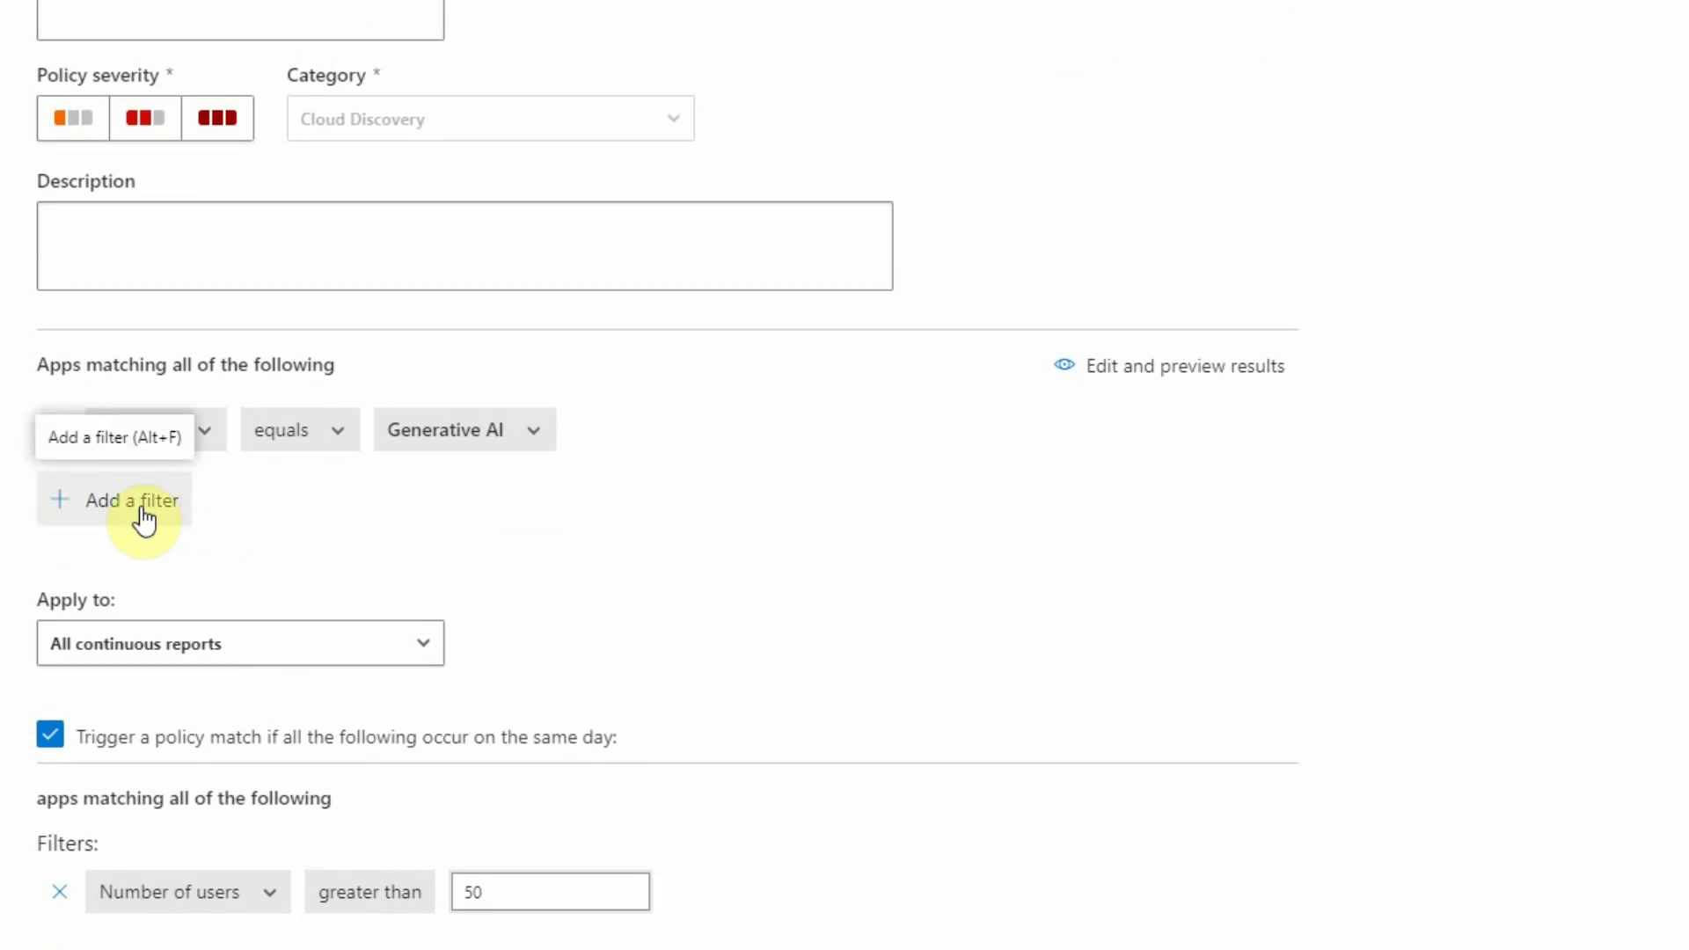
Add a Risk score 0–5 filter and the Tag app as unsanctioned governance action.
click(143, 517)
click(184, 521)
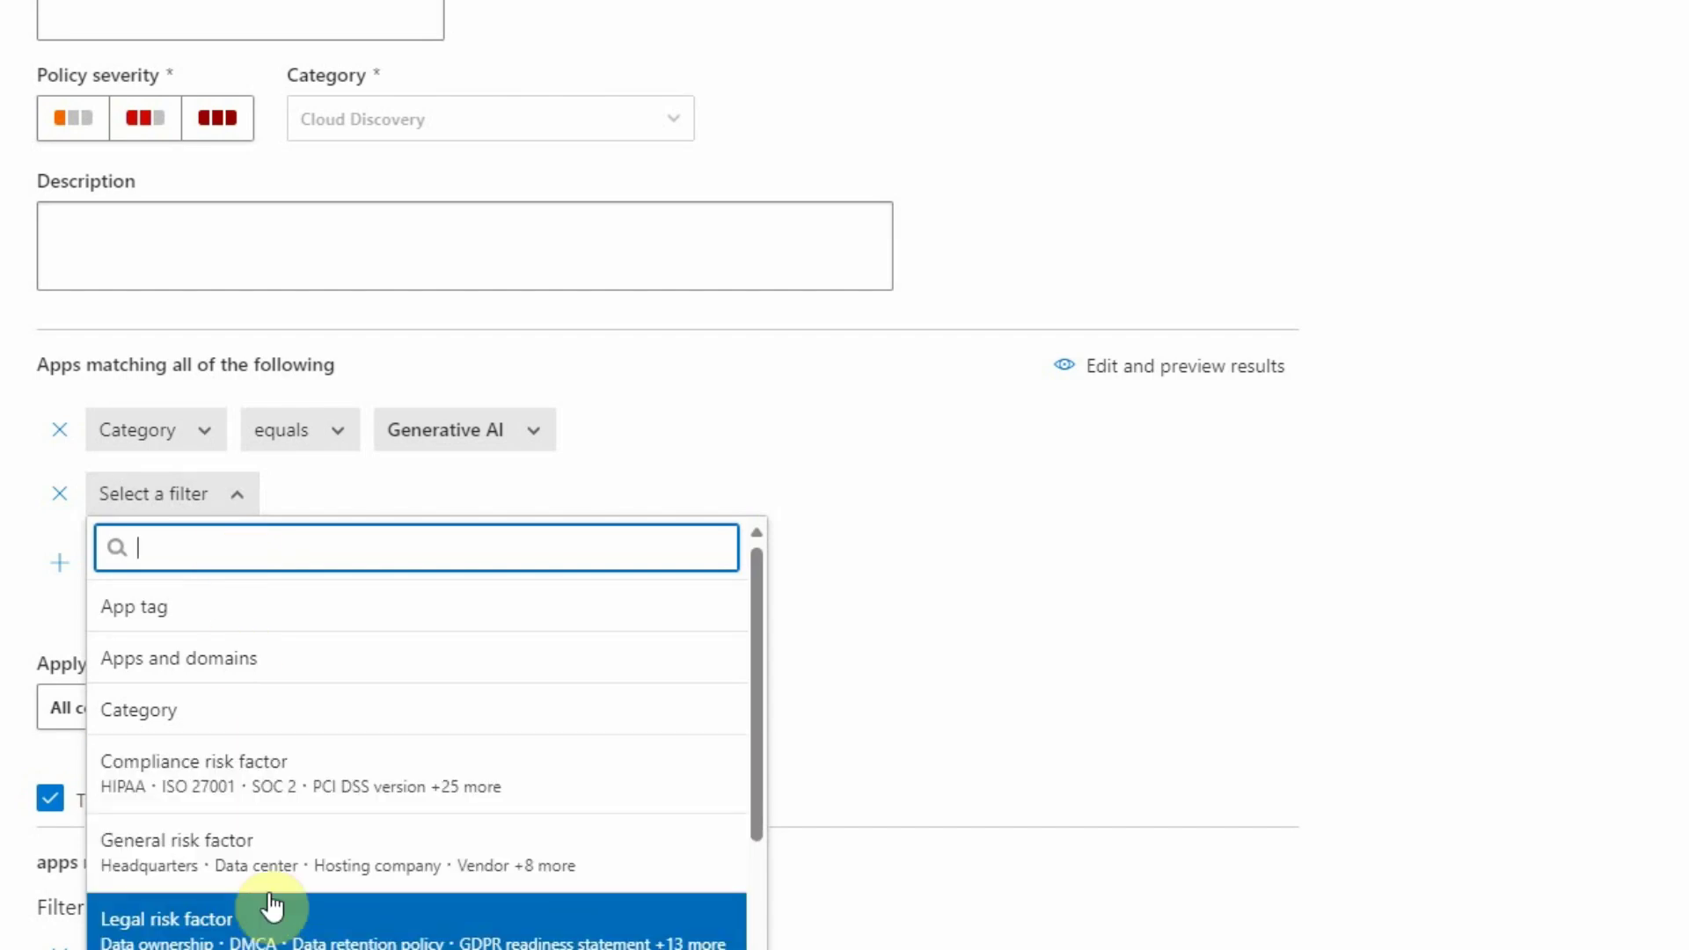
scroll(277, 888, down, 4)
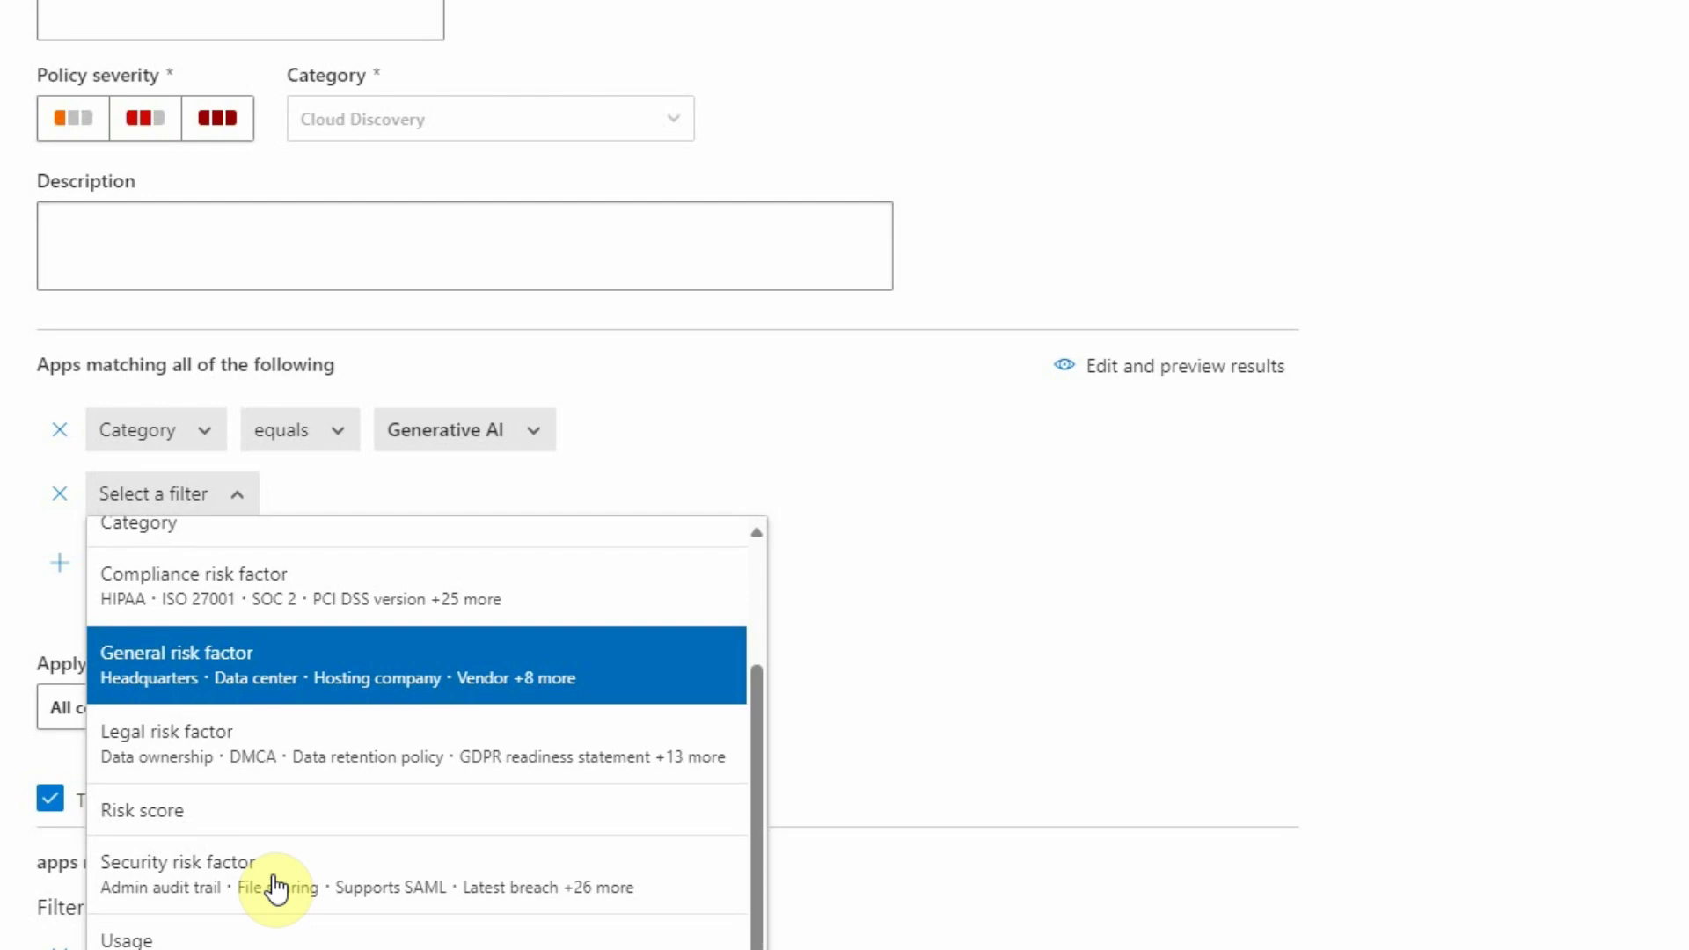
click(202, 820)
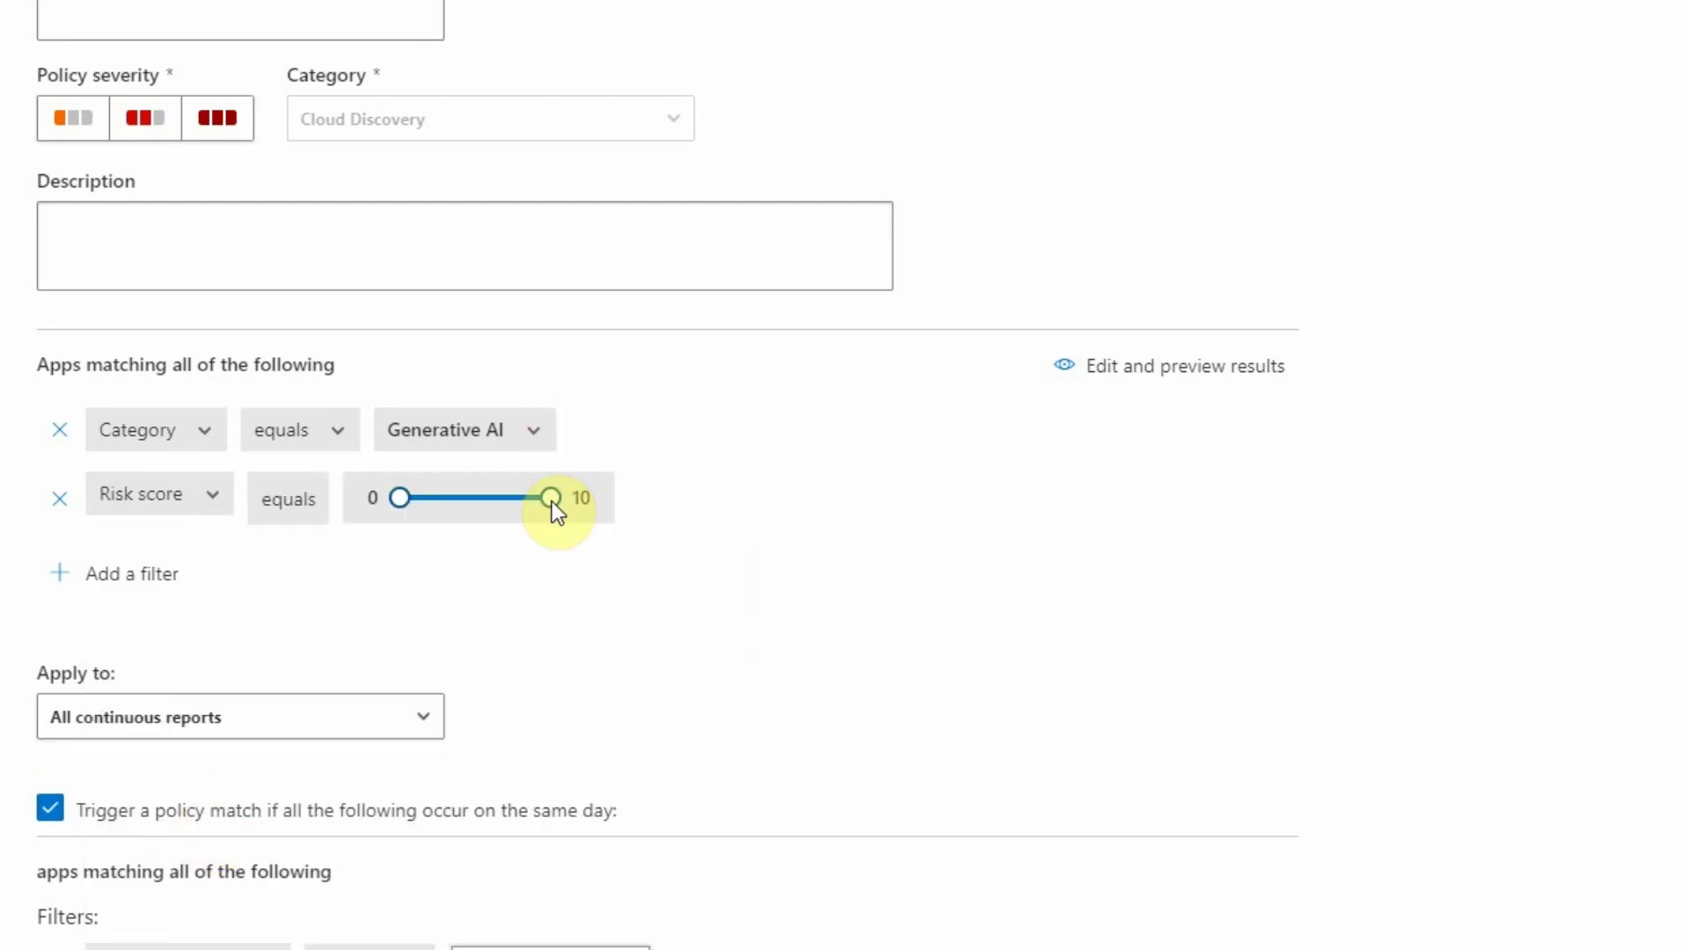
drag(482, 519, 480, 519)
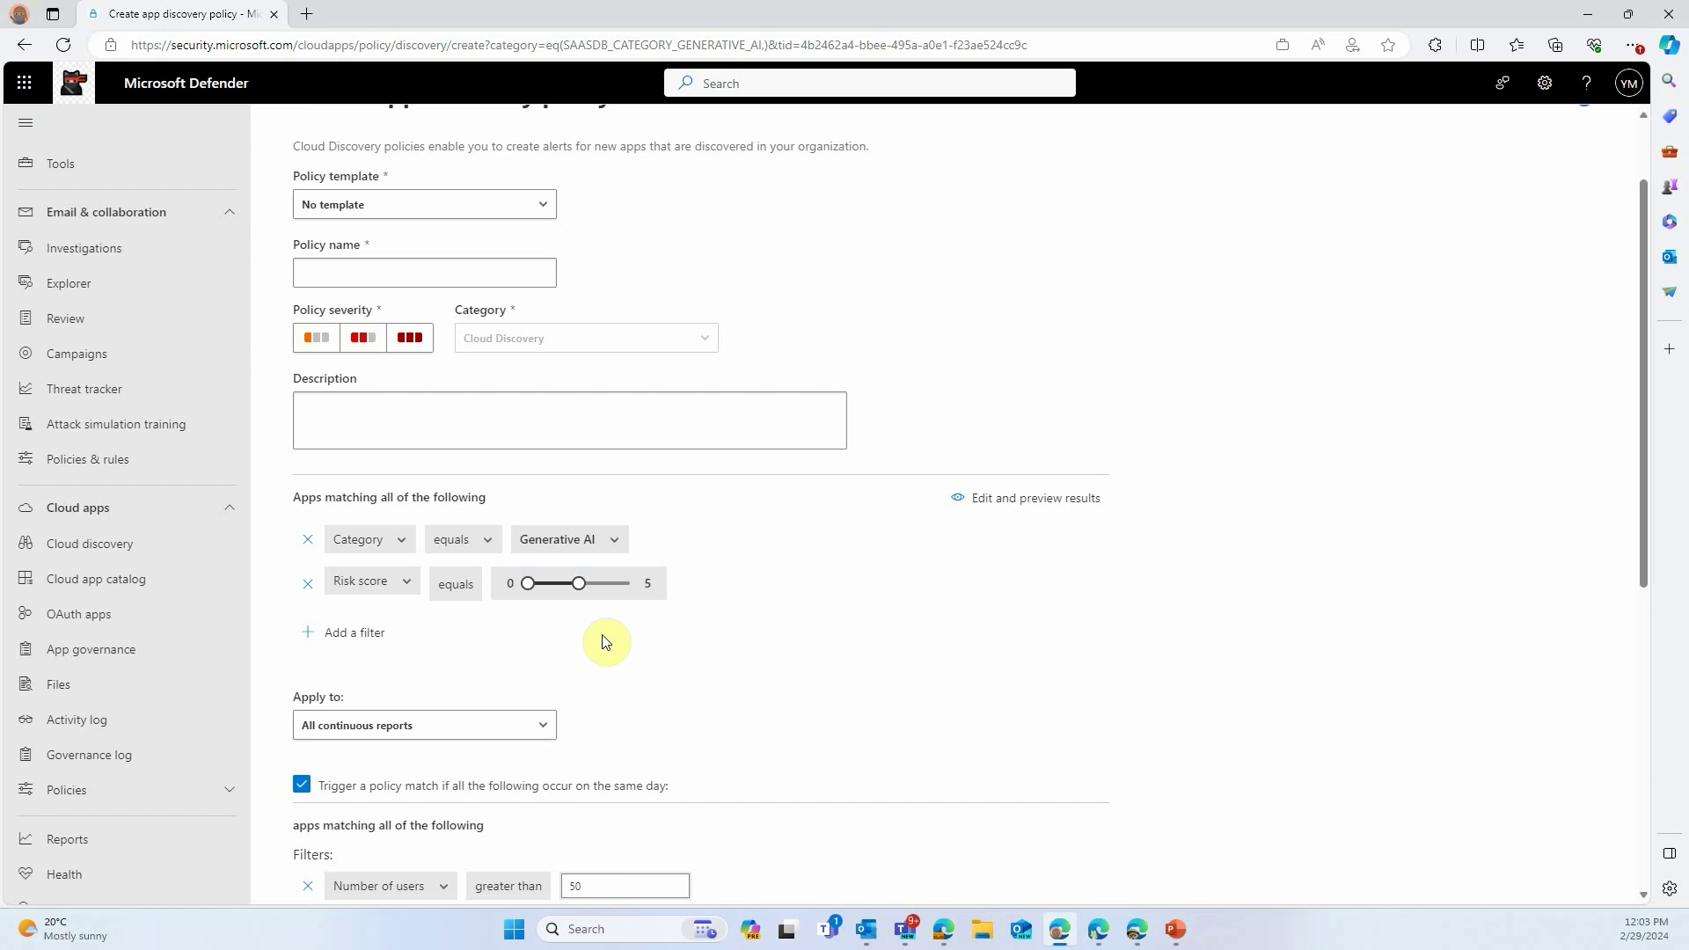
scroll(605, 640, down, 6)
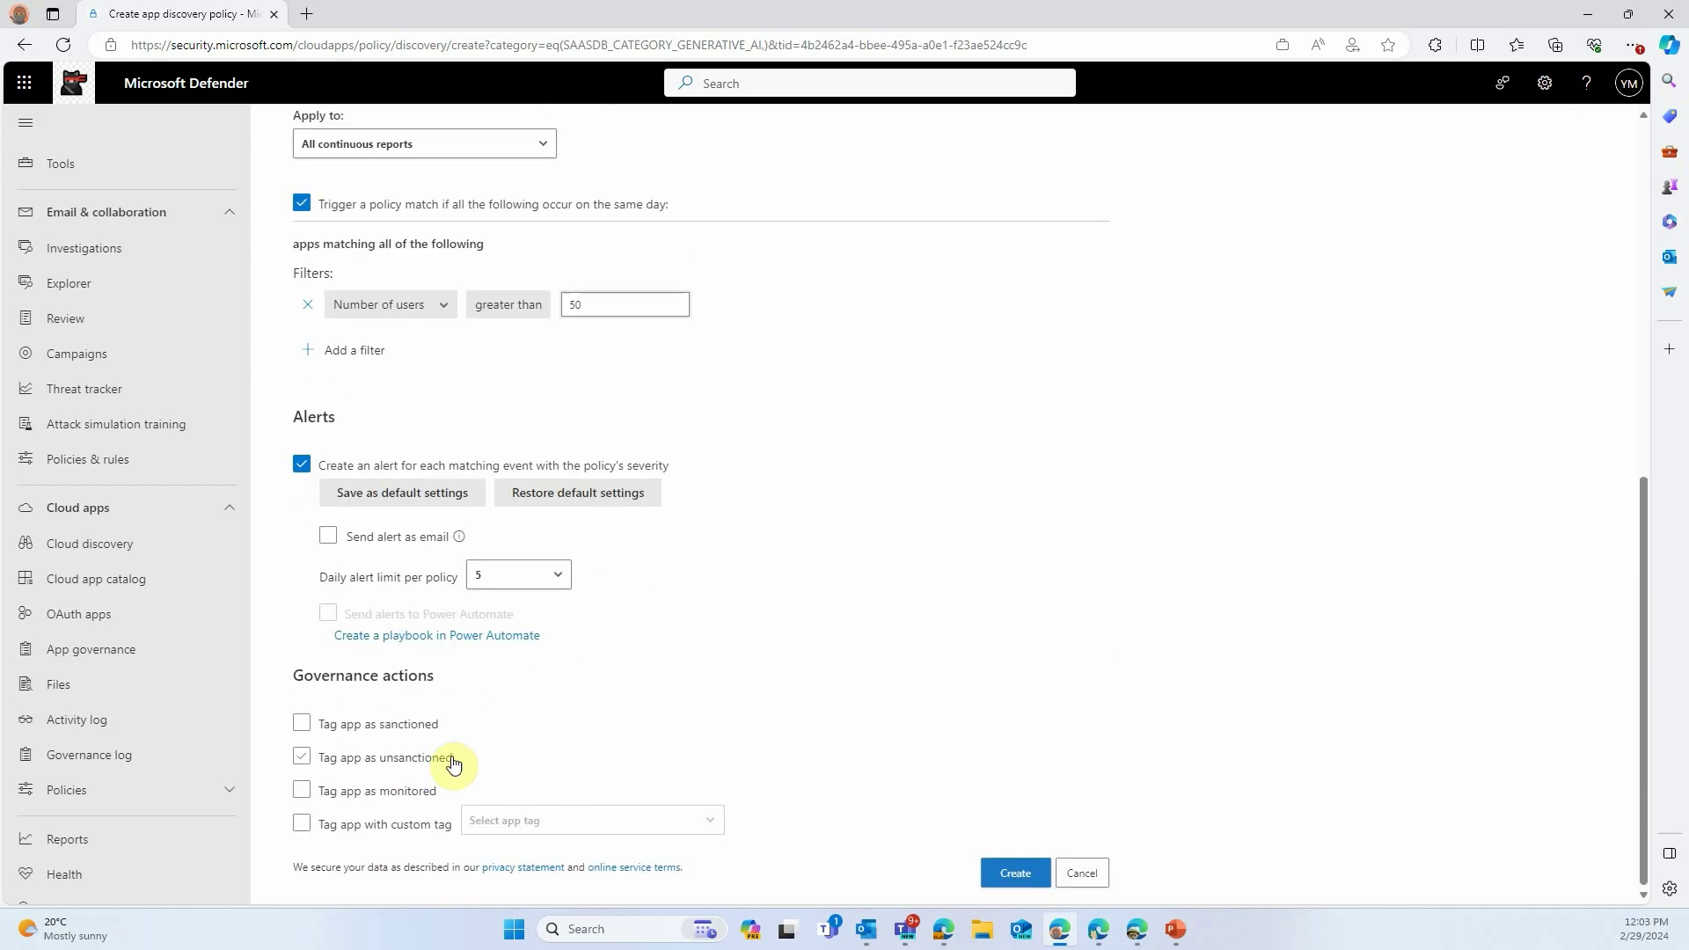
click(302, 757)
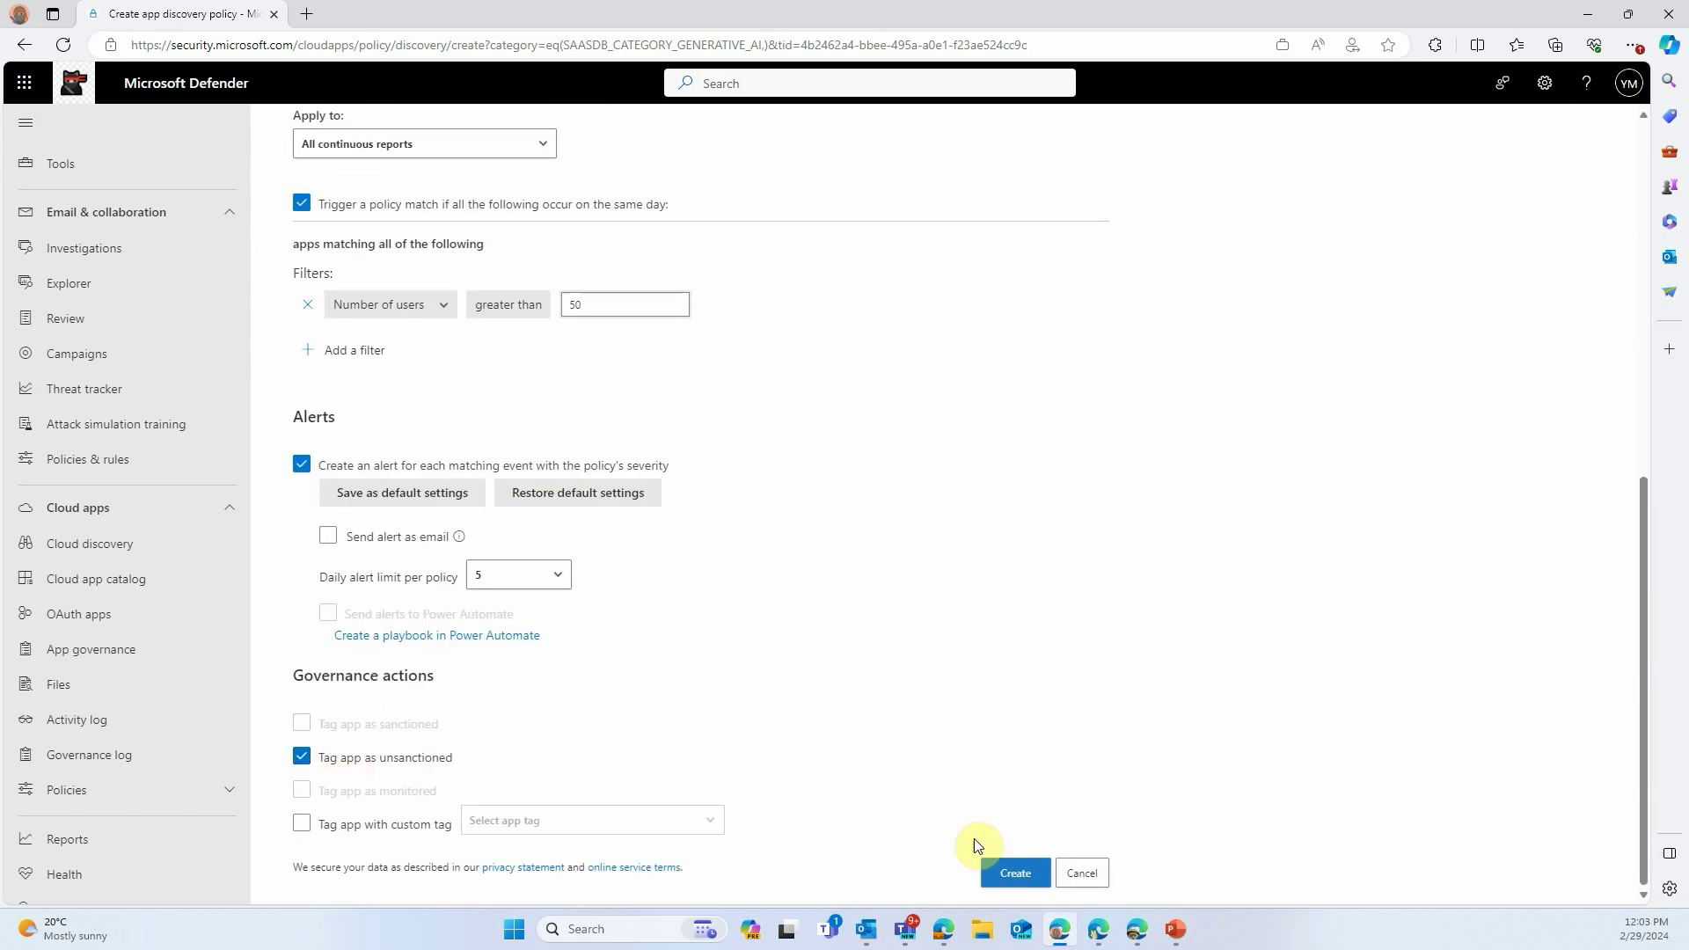
Enter the policy name 'find AI apps' and create the policy.
click(1014, 874)
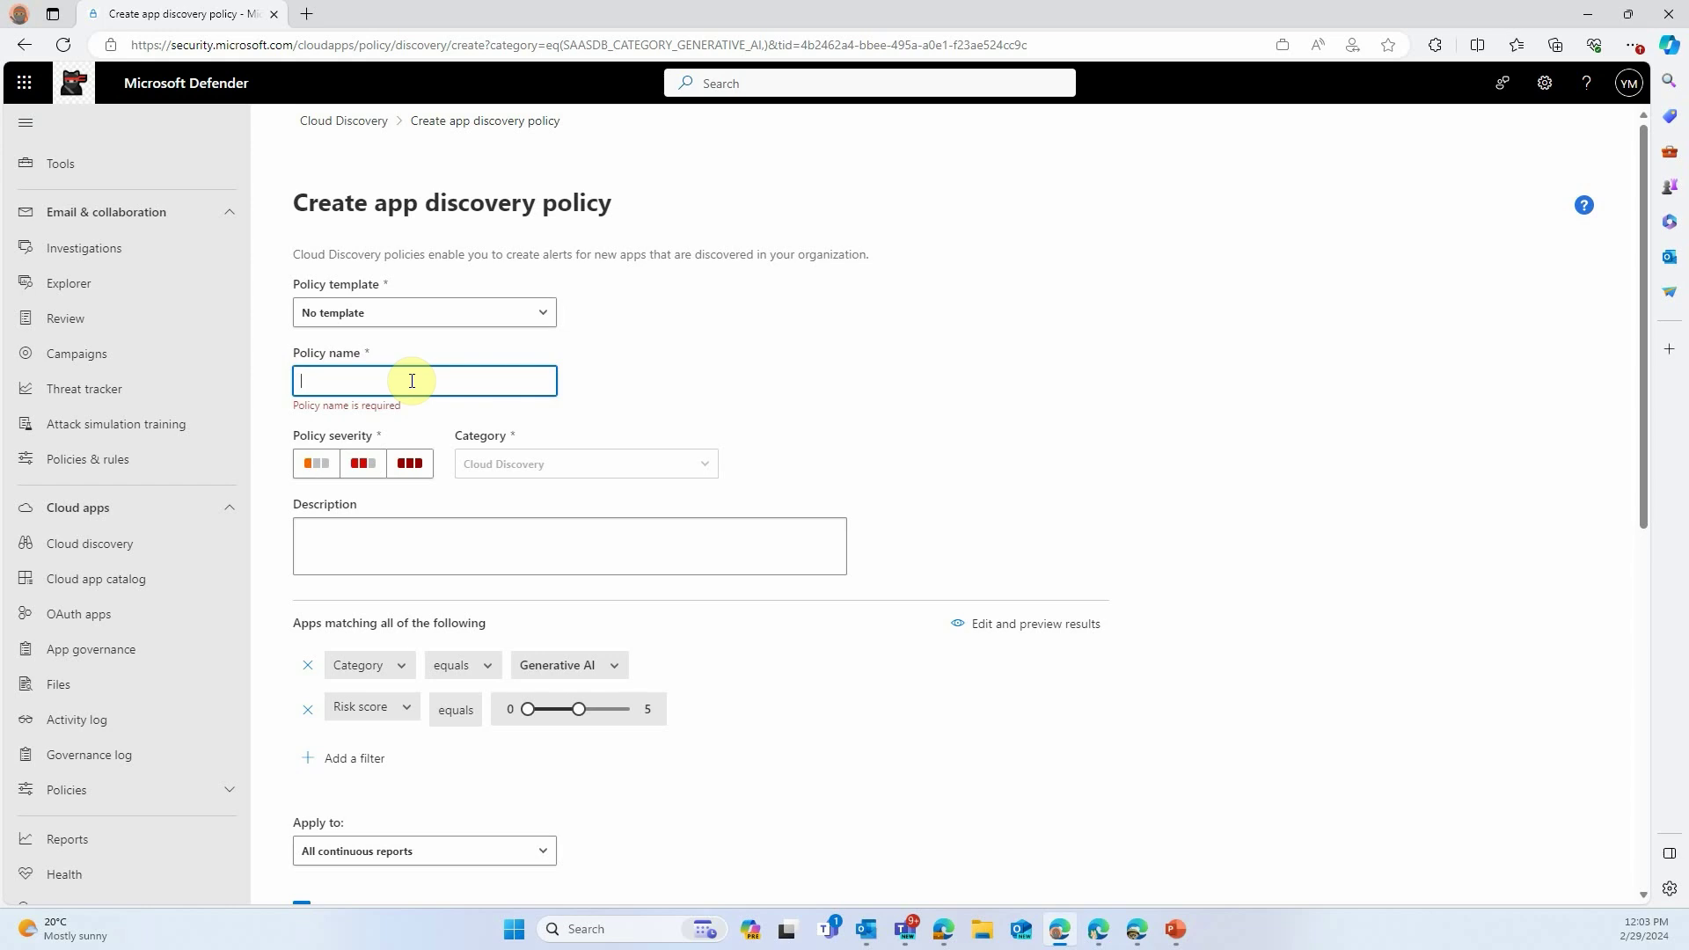
text(find)
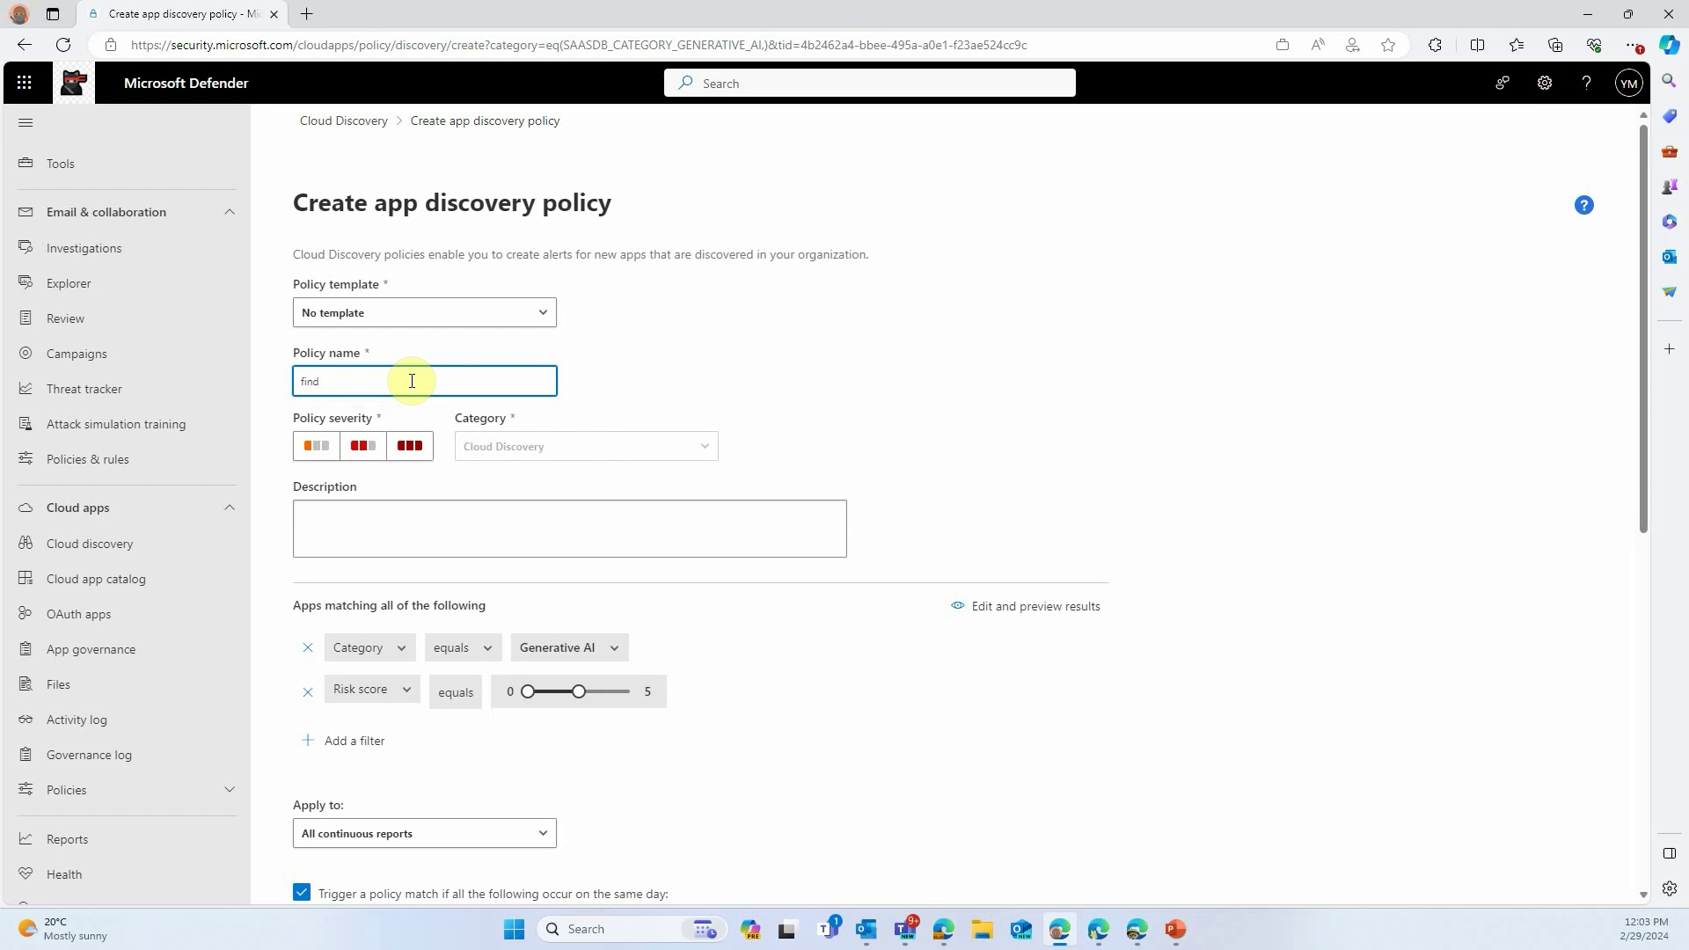
text(apps)
scroll(882, 588, down, 7)
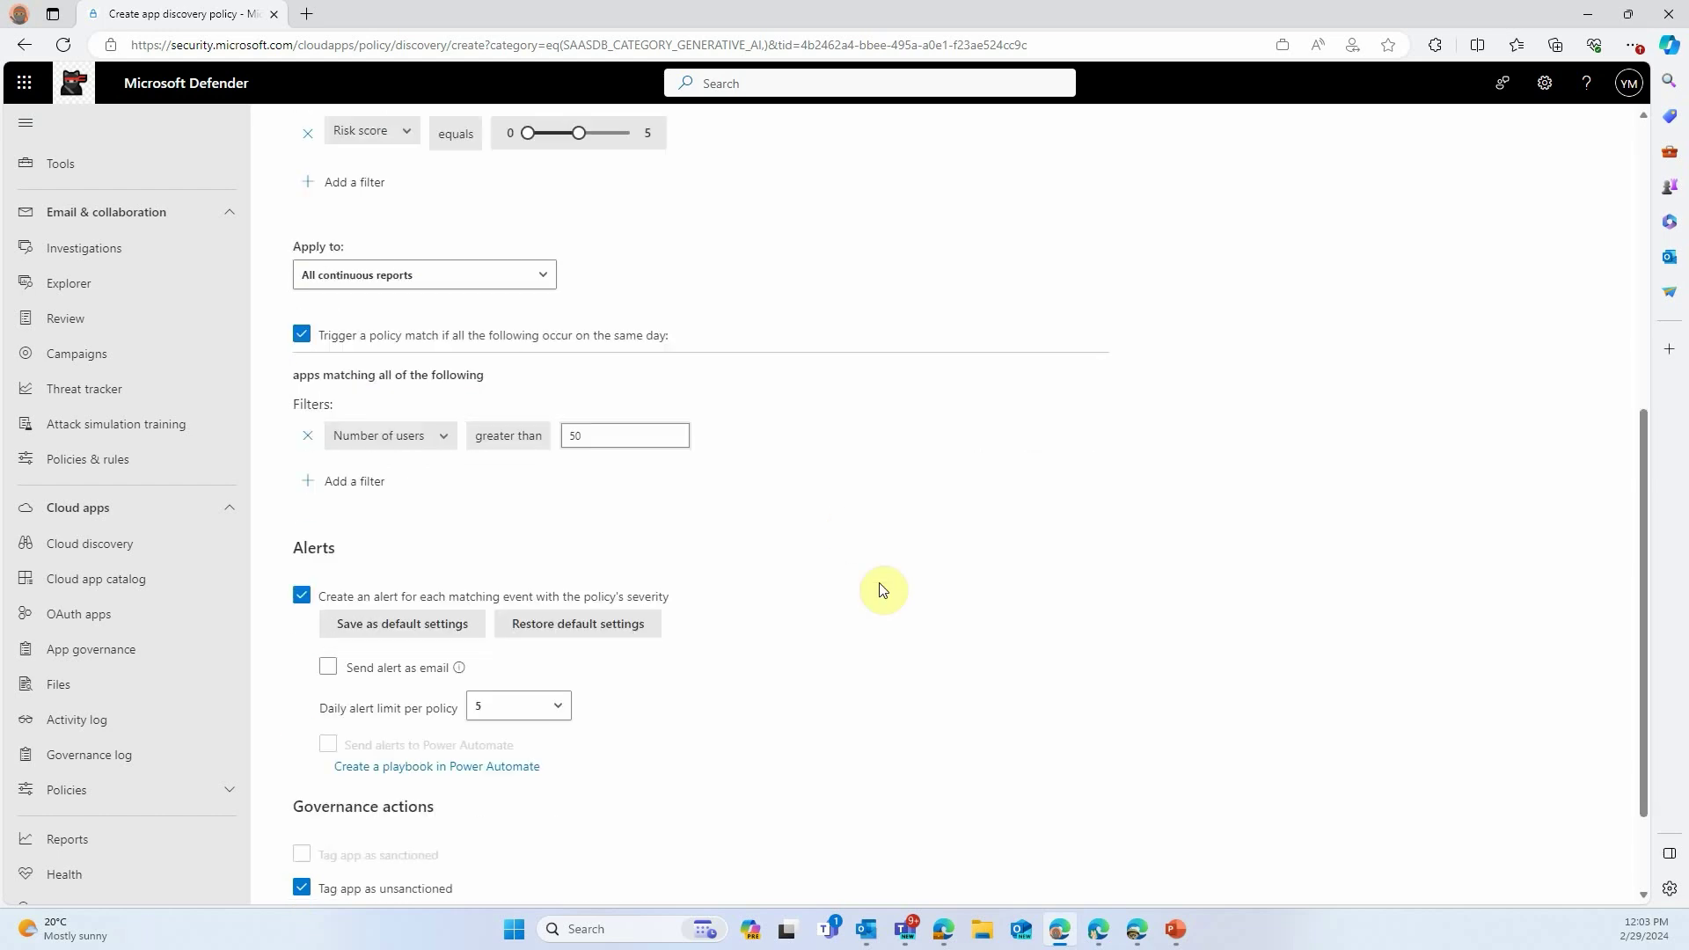
scroll(897, 758, down, 1)
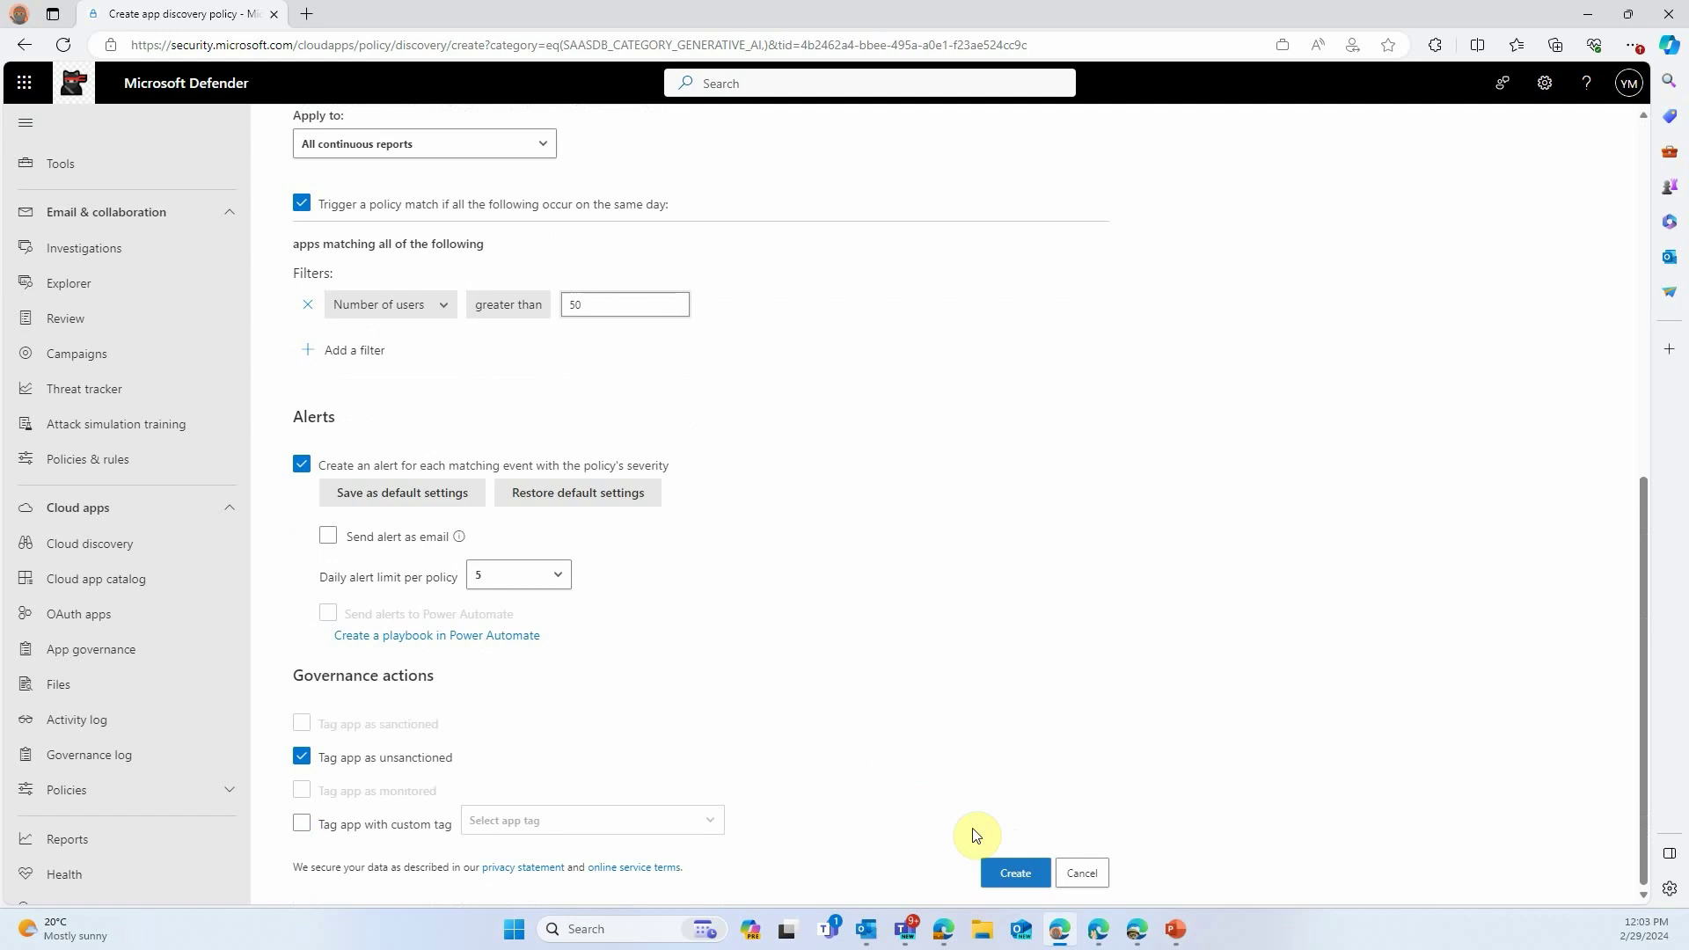
click(1027, 874)
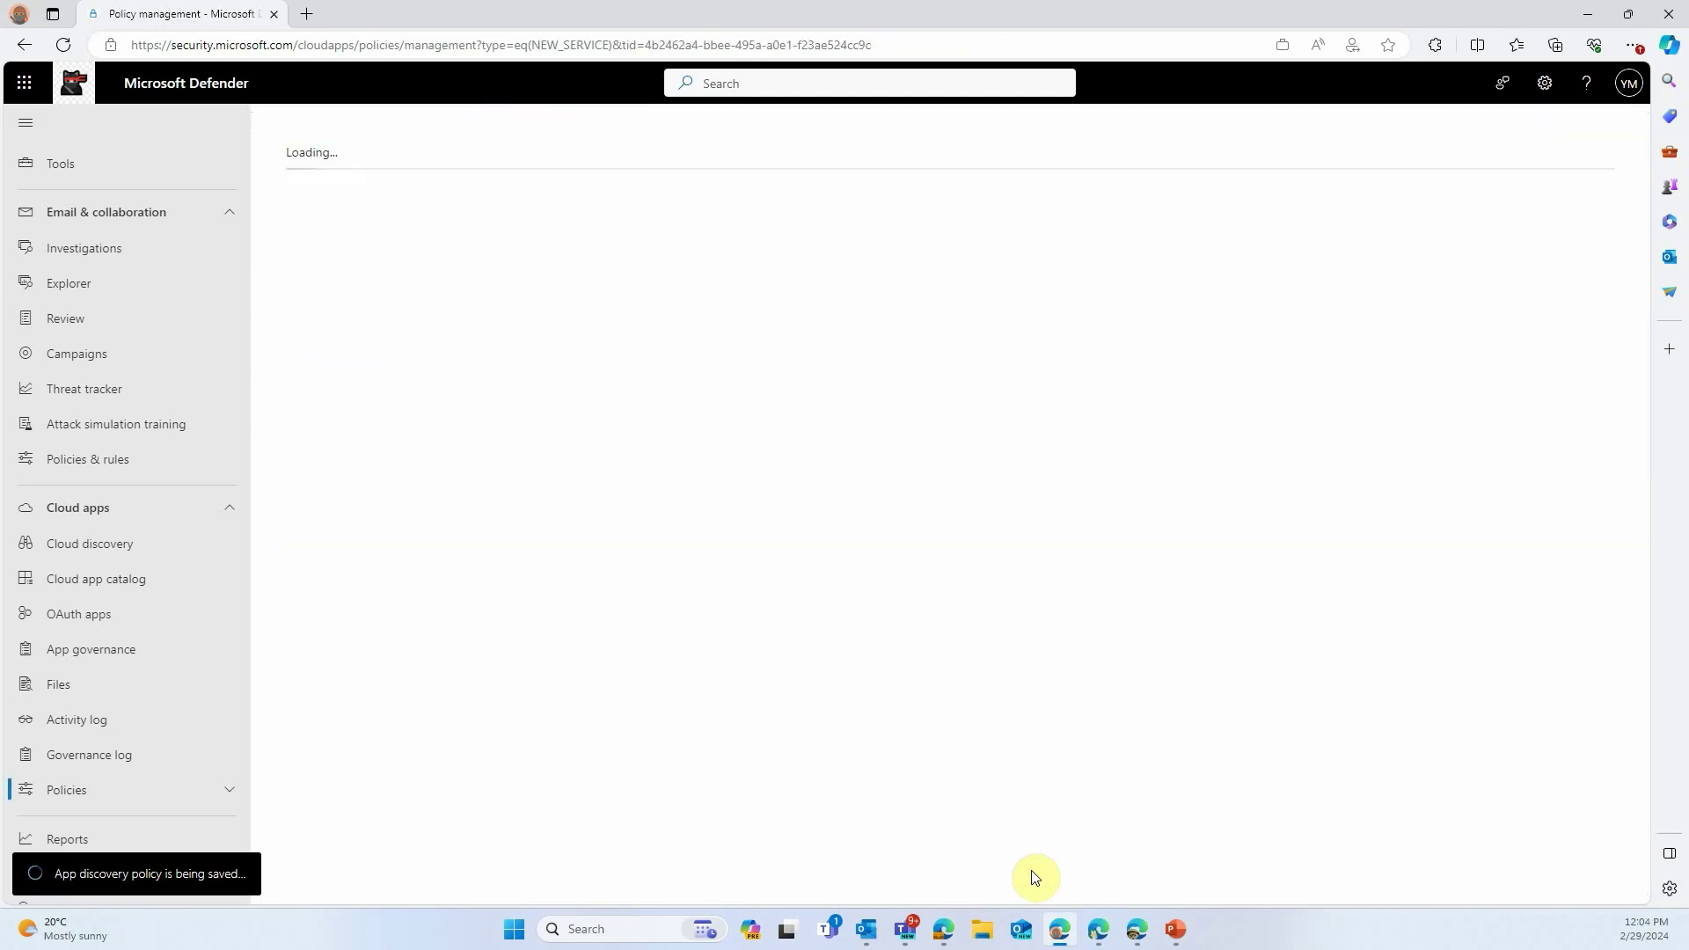